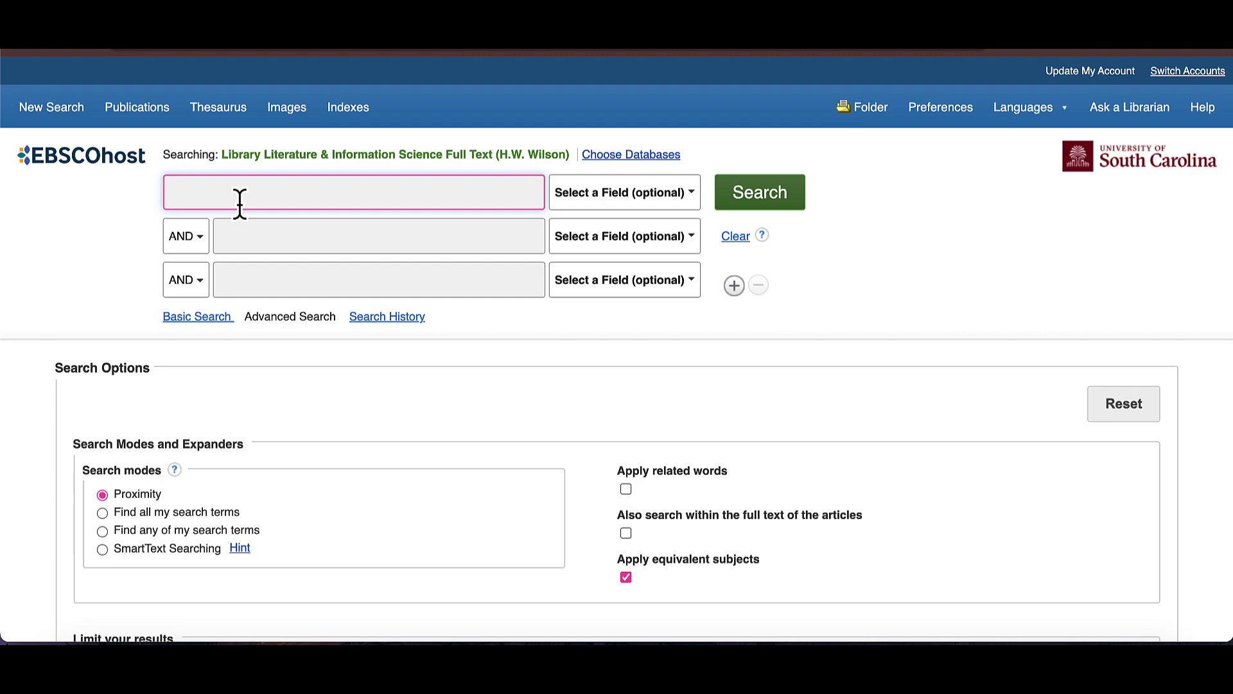
- Enter "book ban*" OR "banned books" OR "challenged books" OR censorship as the first line of search terms
type("\"book ban*\" OR \"ban")
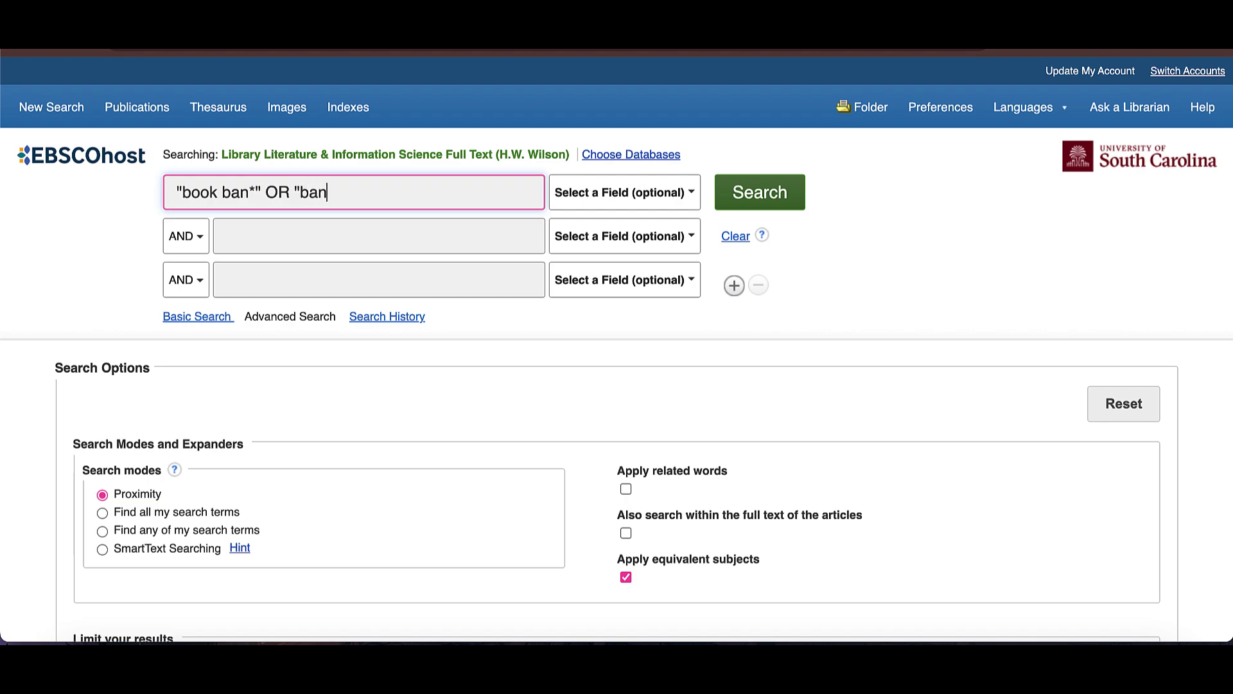
type("ned books\" OR \"challenge")
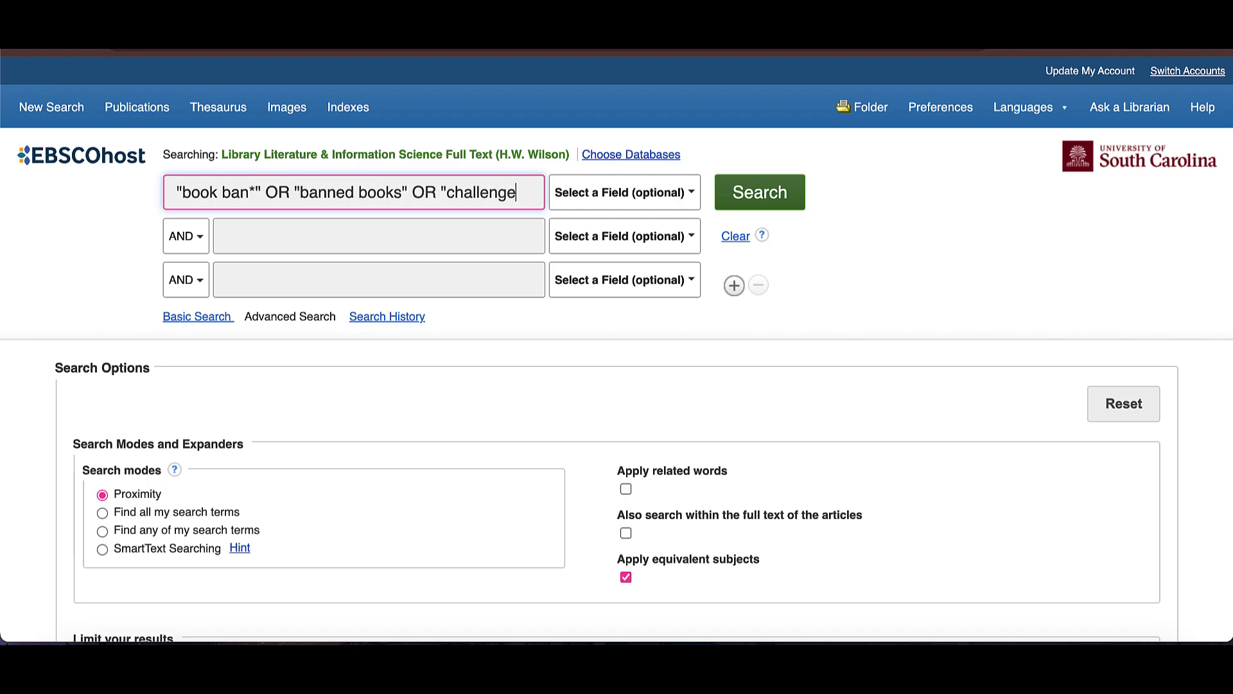
type("d books\" OR")
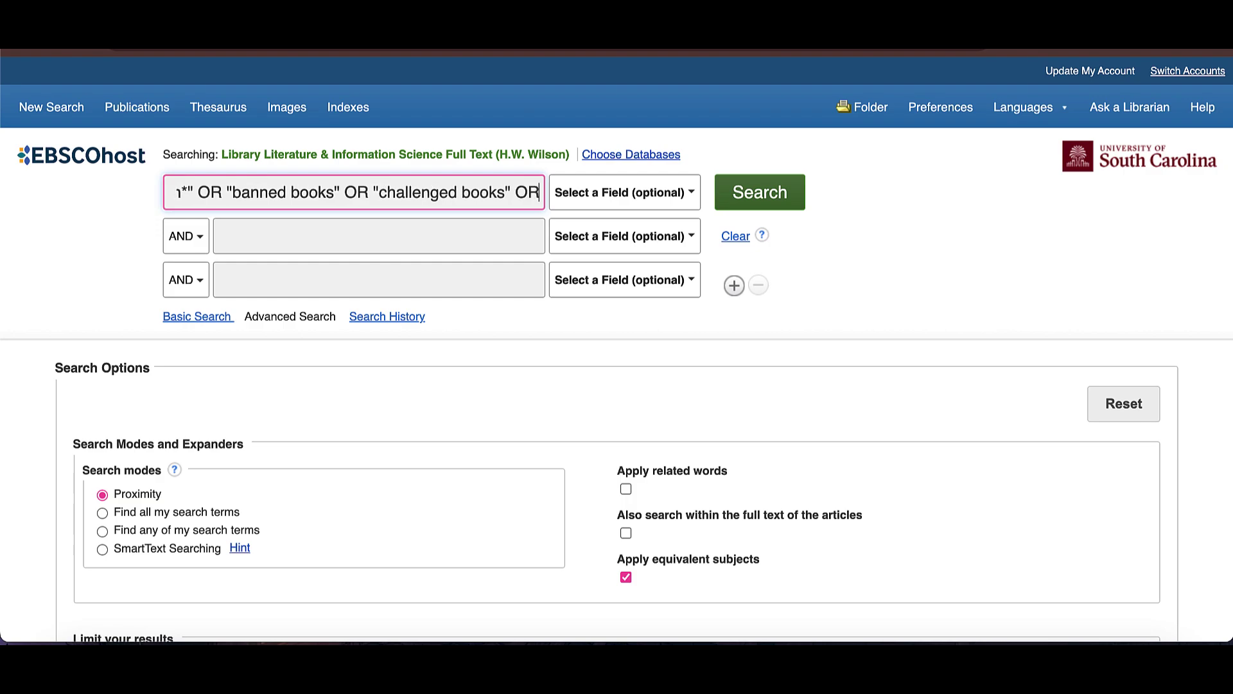
type(" censorship")
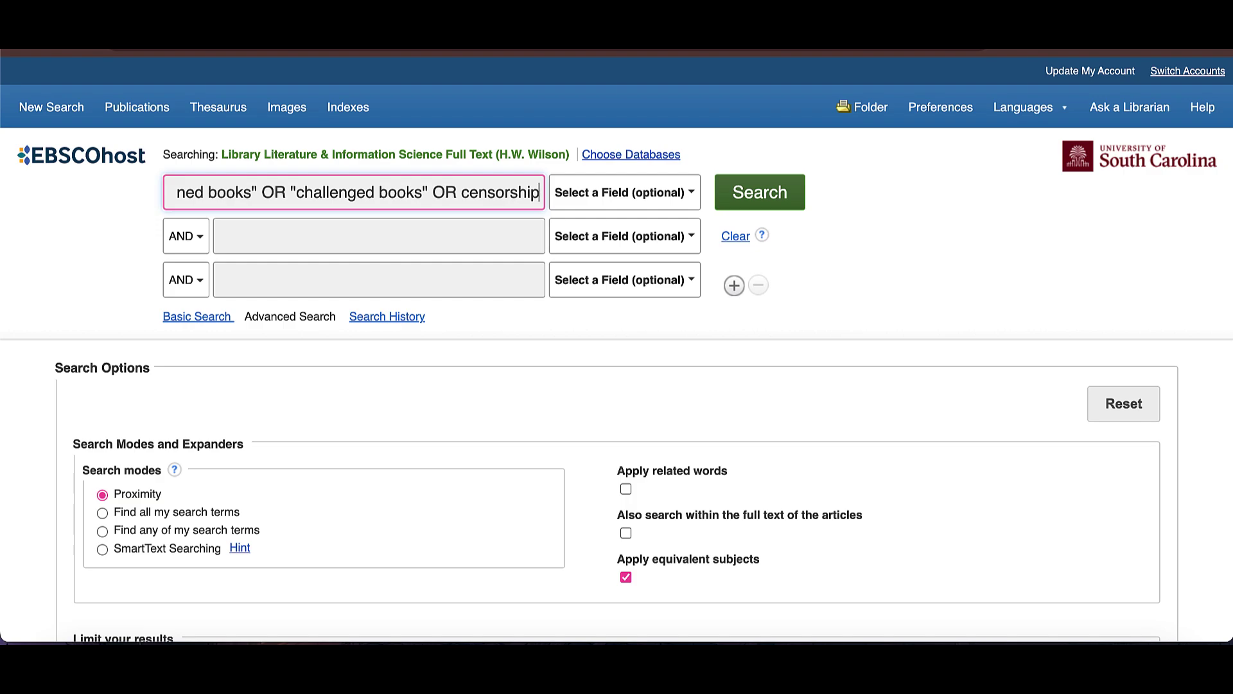
- Add "public library" OR "public libraries" as the second search line, combined with AND, and run the search
left_click(226, 238)
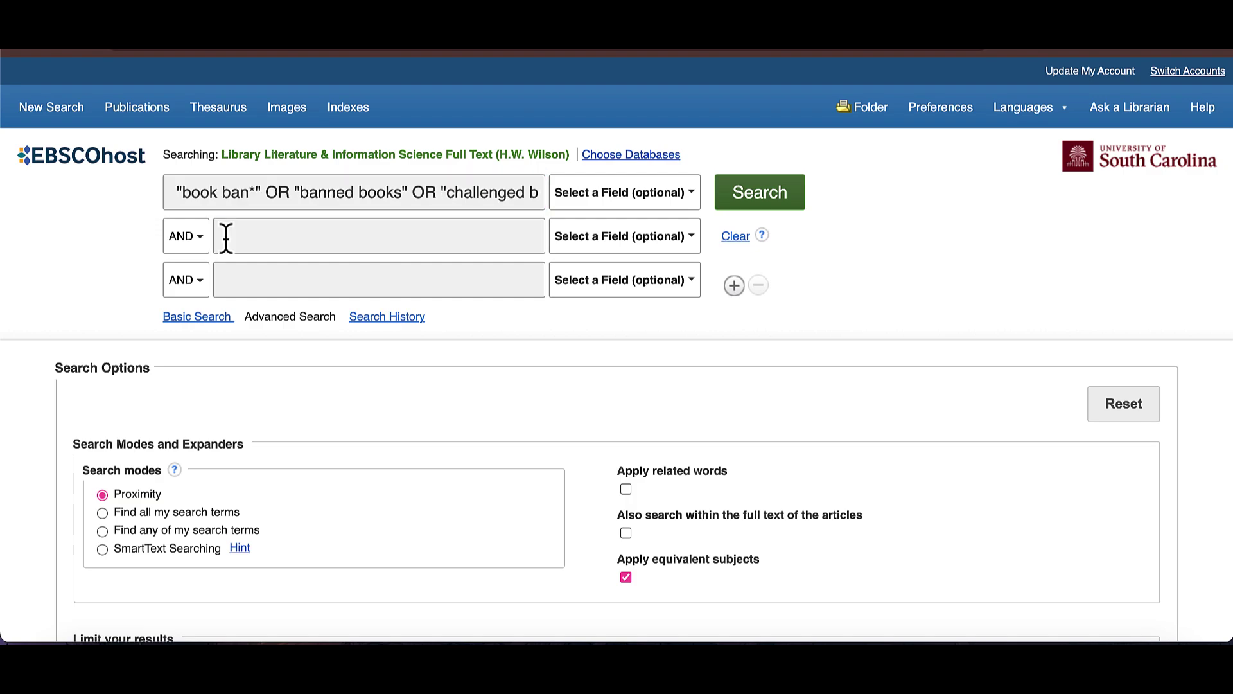
left_click(226, 237)
type("\"public library\" ")
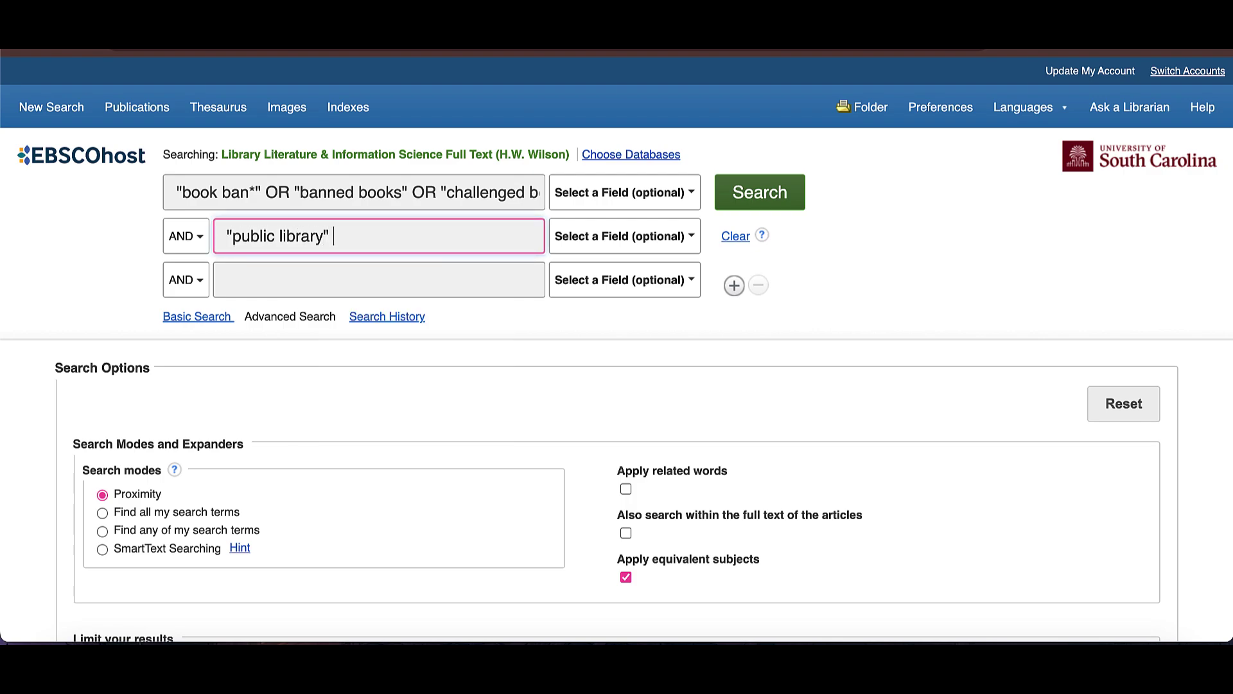
type("OR \"public libraries\"")
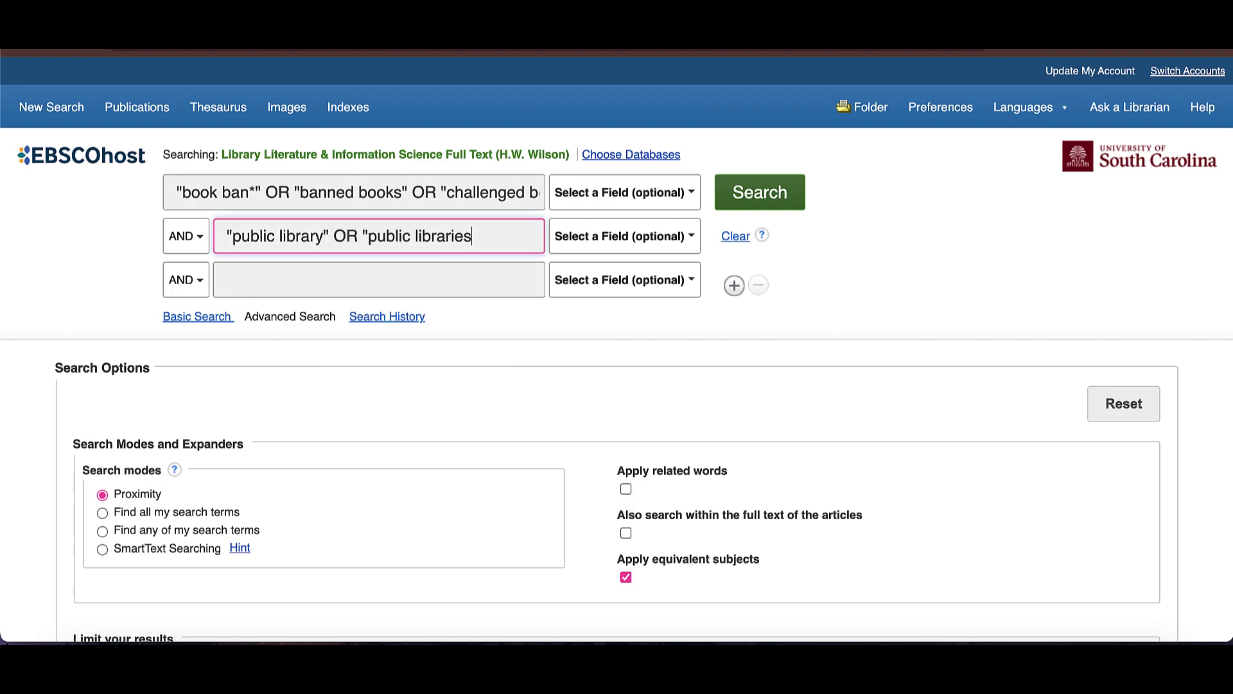
left_click(193, 237)
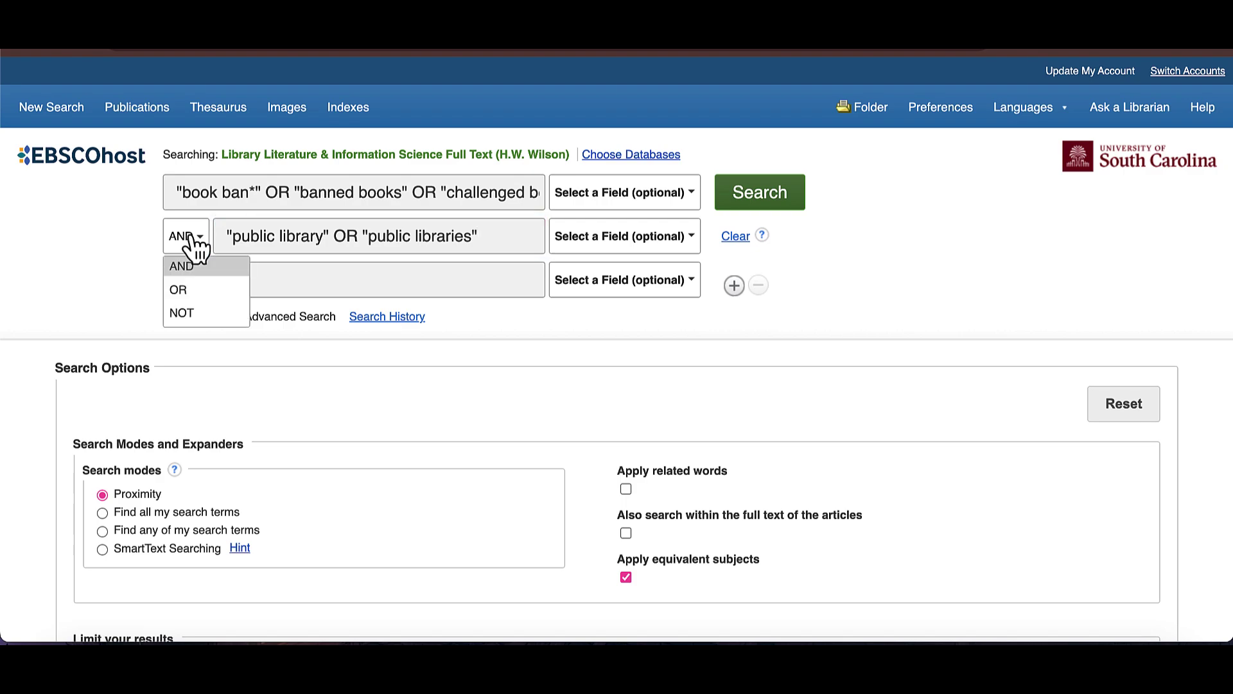
left_click(111, 242)
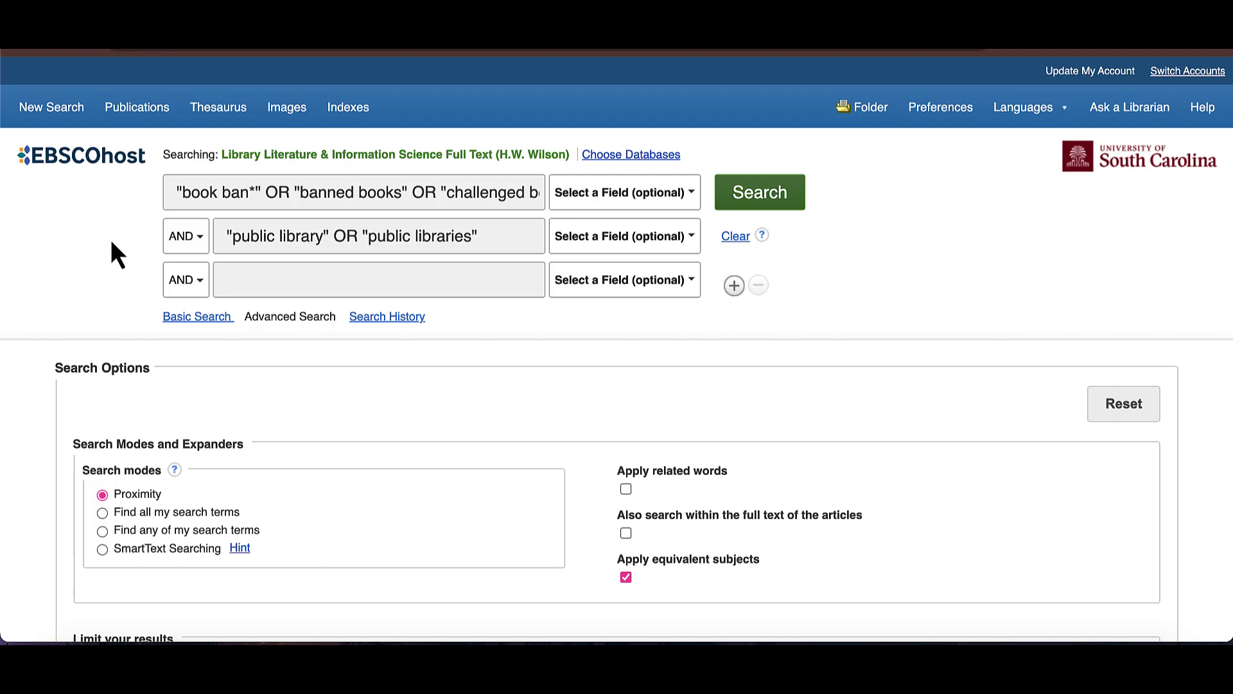
left_click(771, 196)
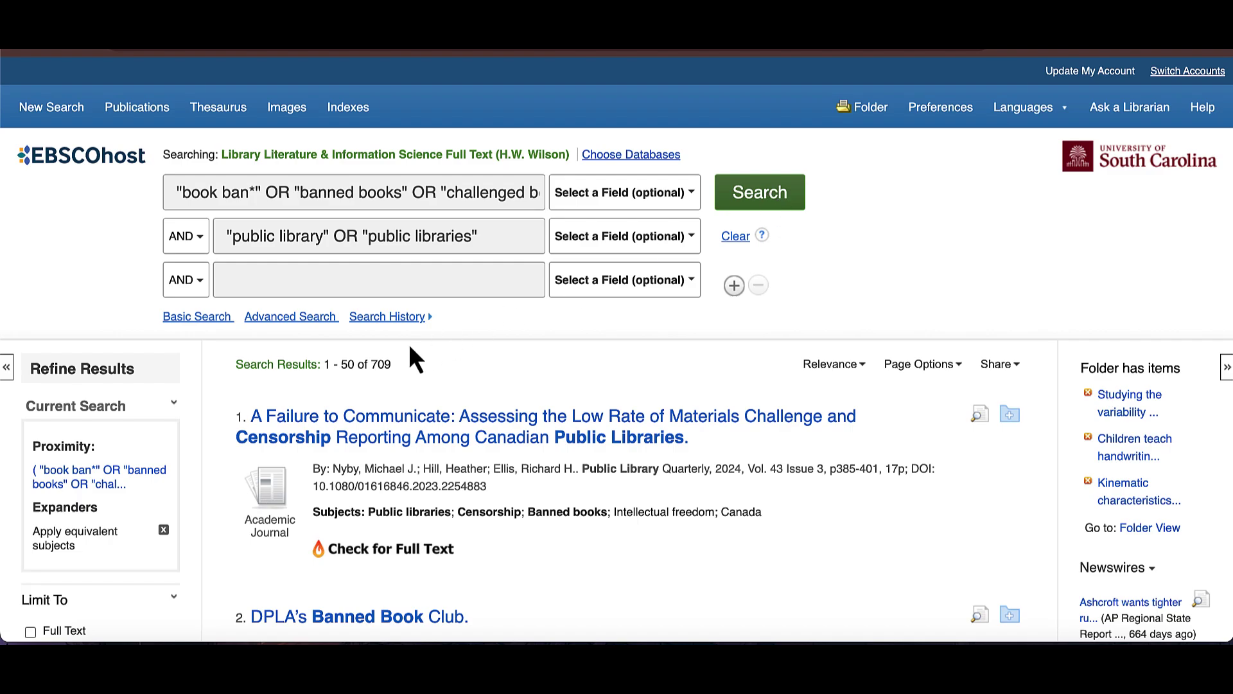
- Limit the search results to peer-reviewed publications
scroll(409, 344, "down", 2)
scroll(414, 355, "down", 3)
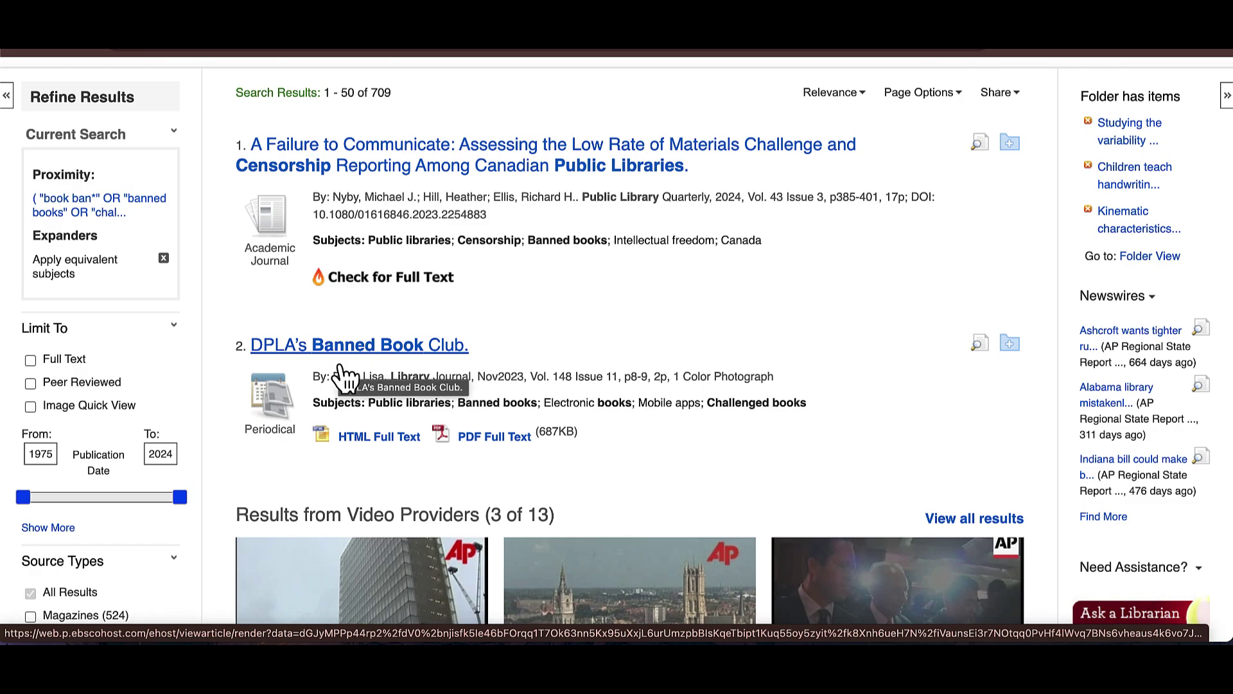
scroll(289, 372, "down", 1)
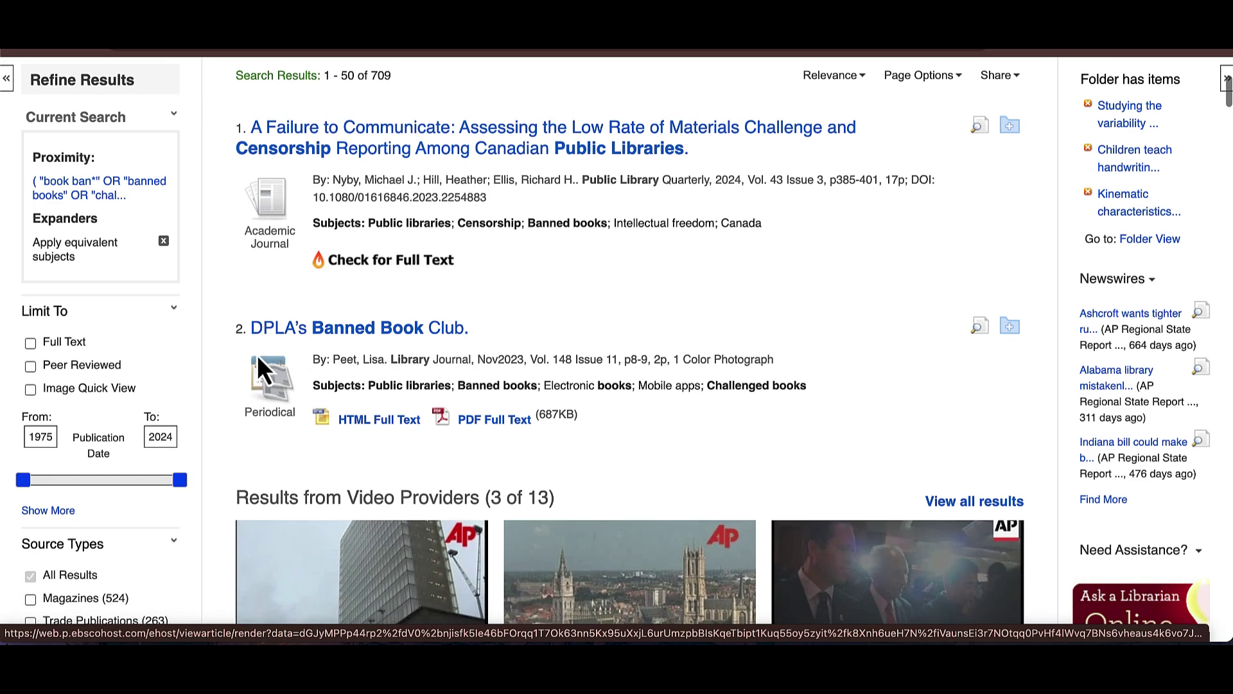
left_click(31, 366)
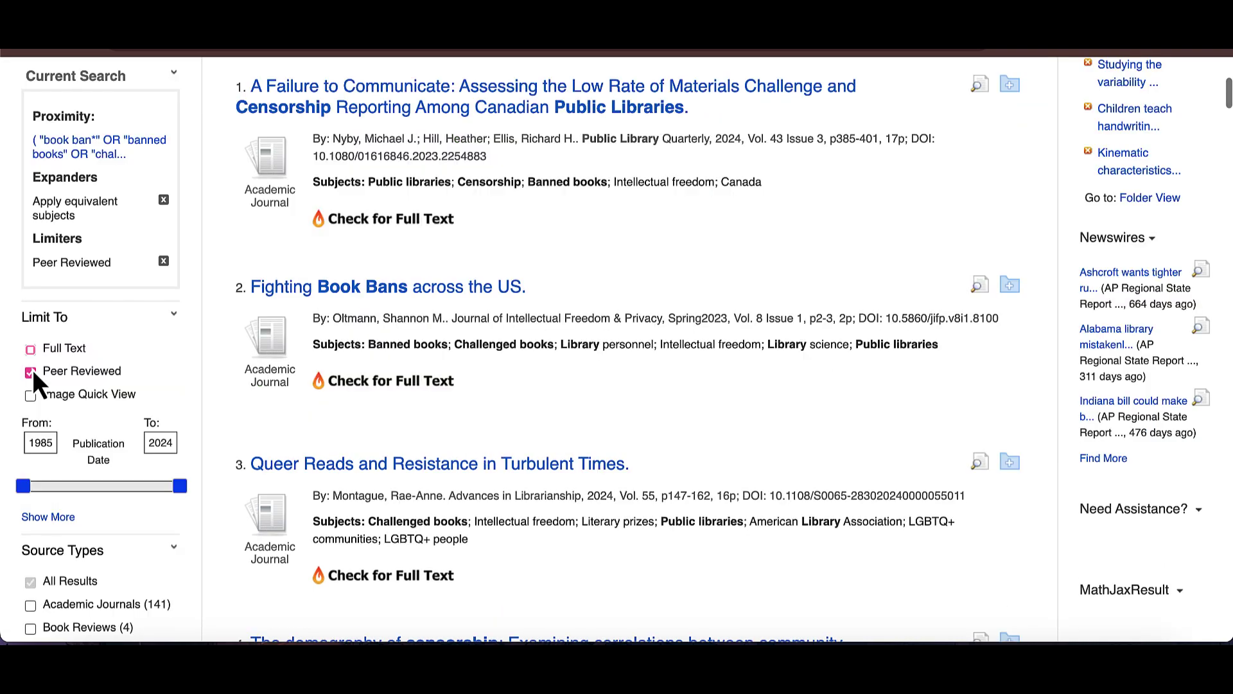
- Set the starting year of the publication date range to 2014 and apply it to the results
scroll(32, 380, "down", 2)
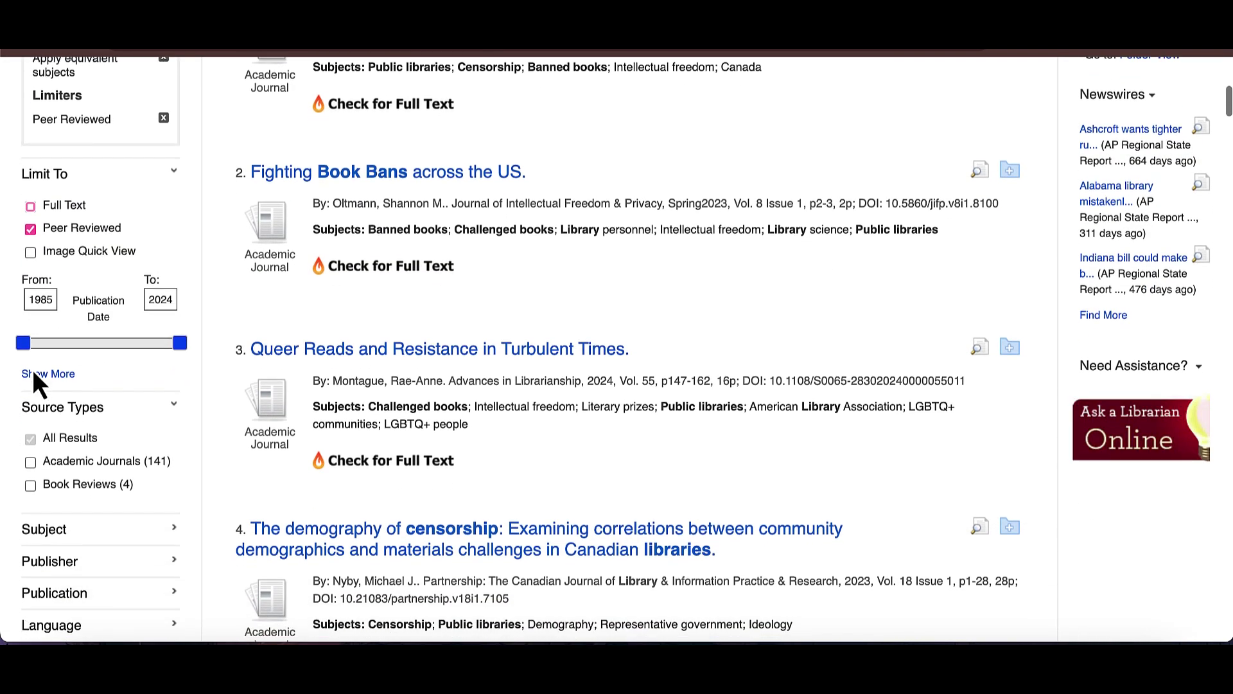
scroll(33, 378, "down", 1)
double_click(47, 308)
type("2014")
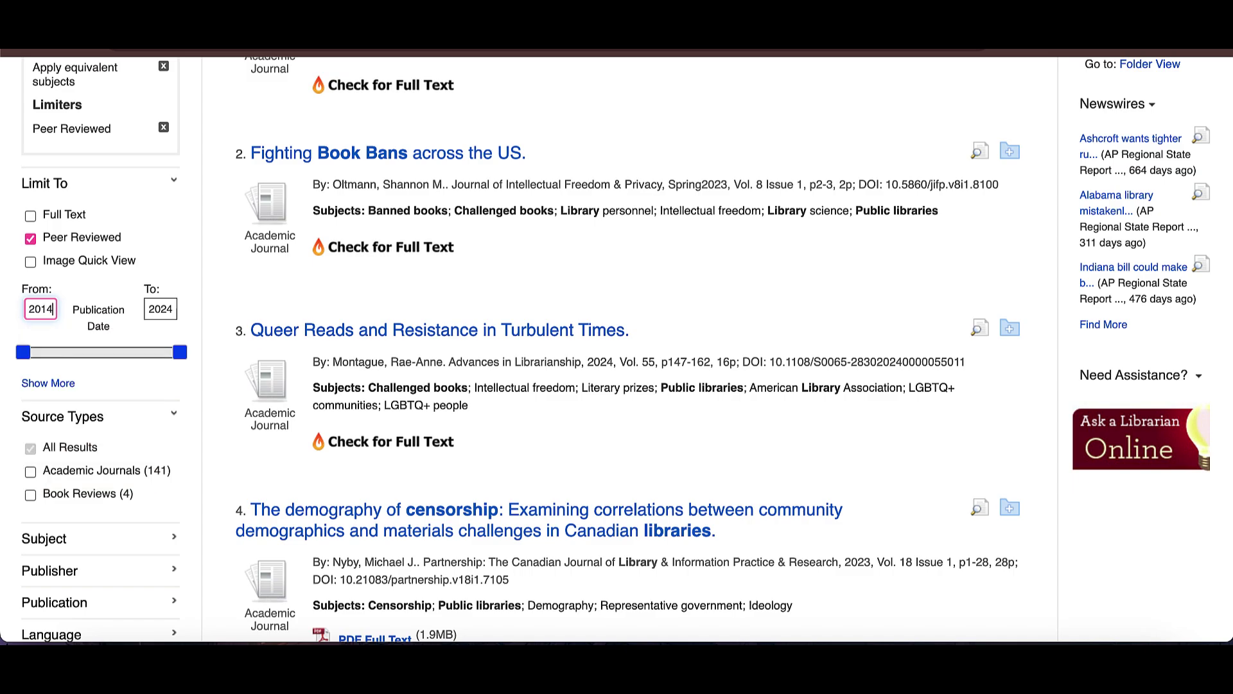
key("Return")
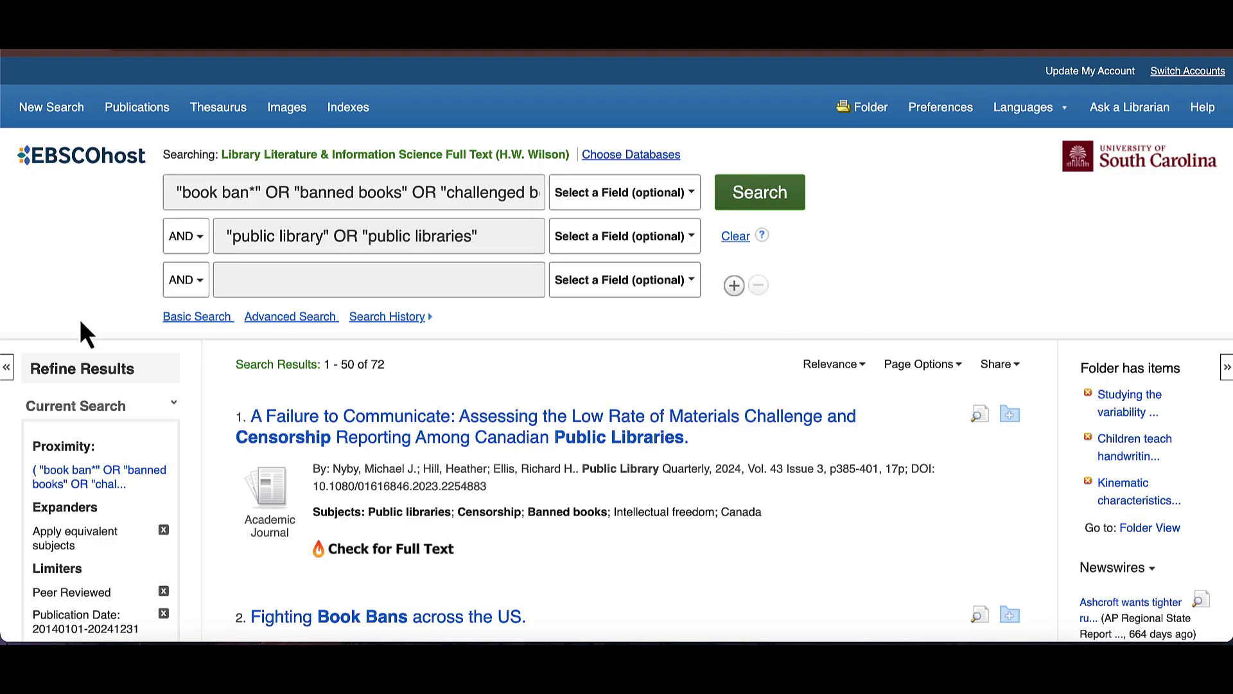
- Limit the results to English-language articles
scroll(129, 365, "down", 10)
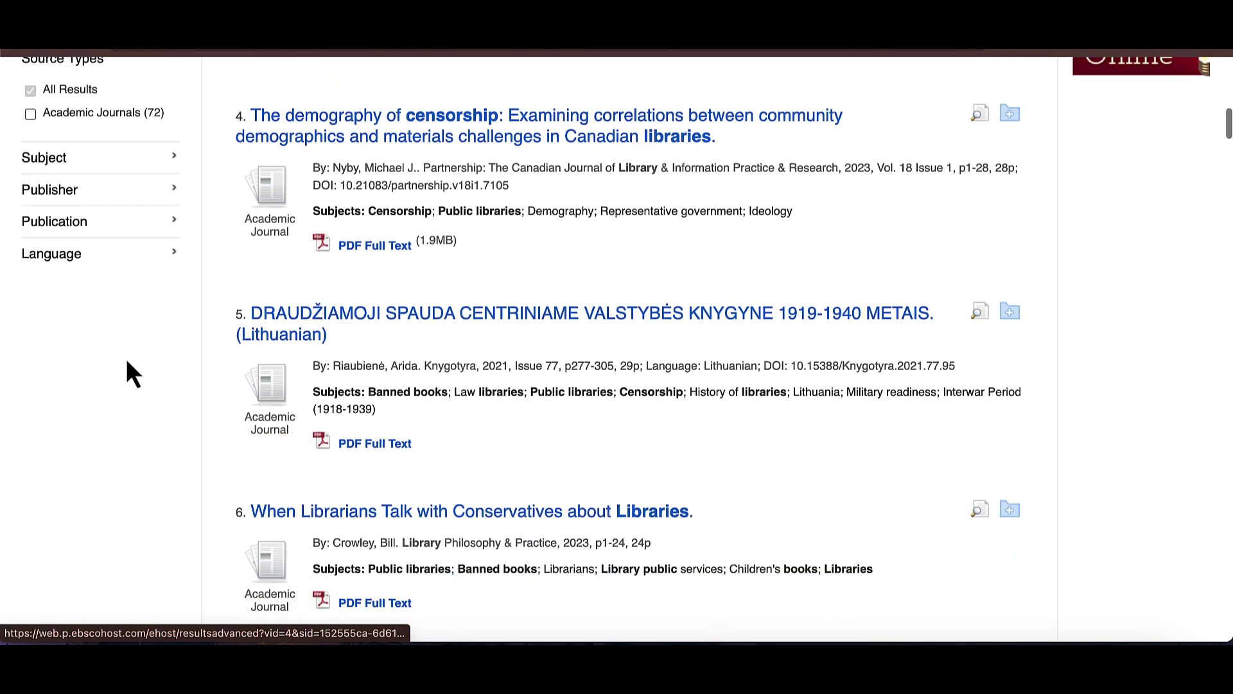
left_click(61, 269)
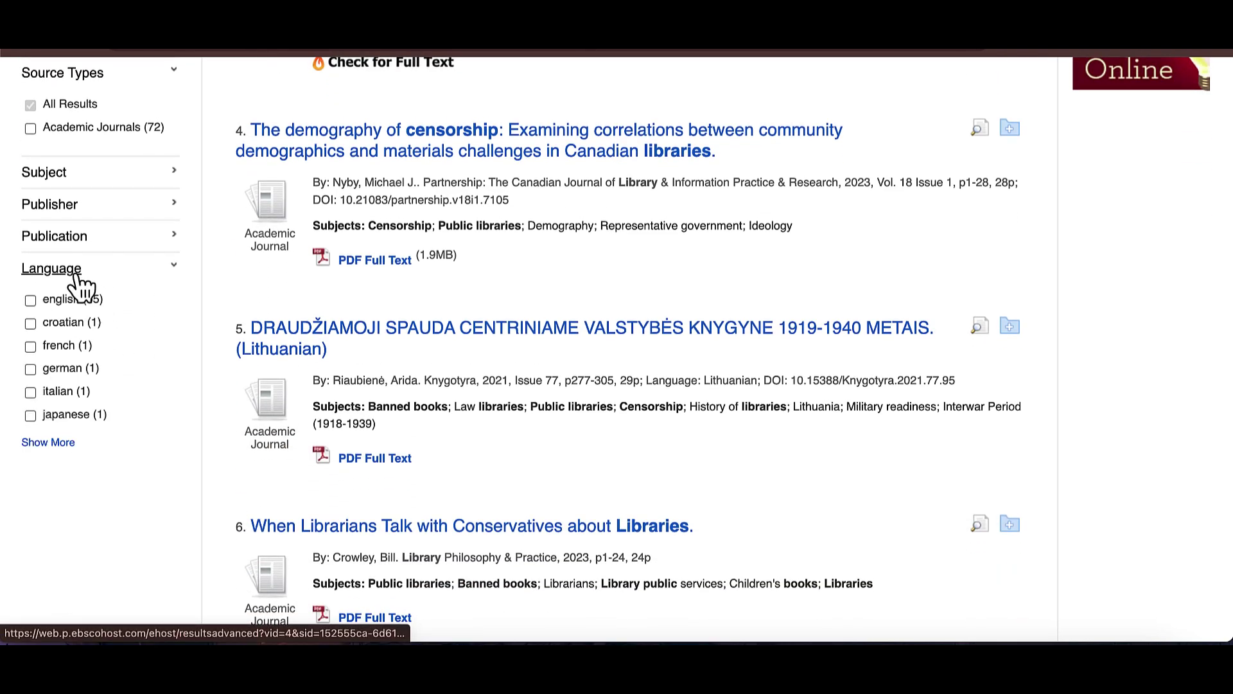
left_click(31, 301)
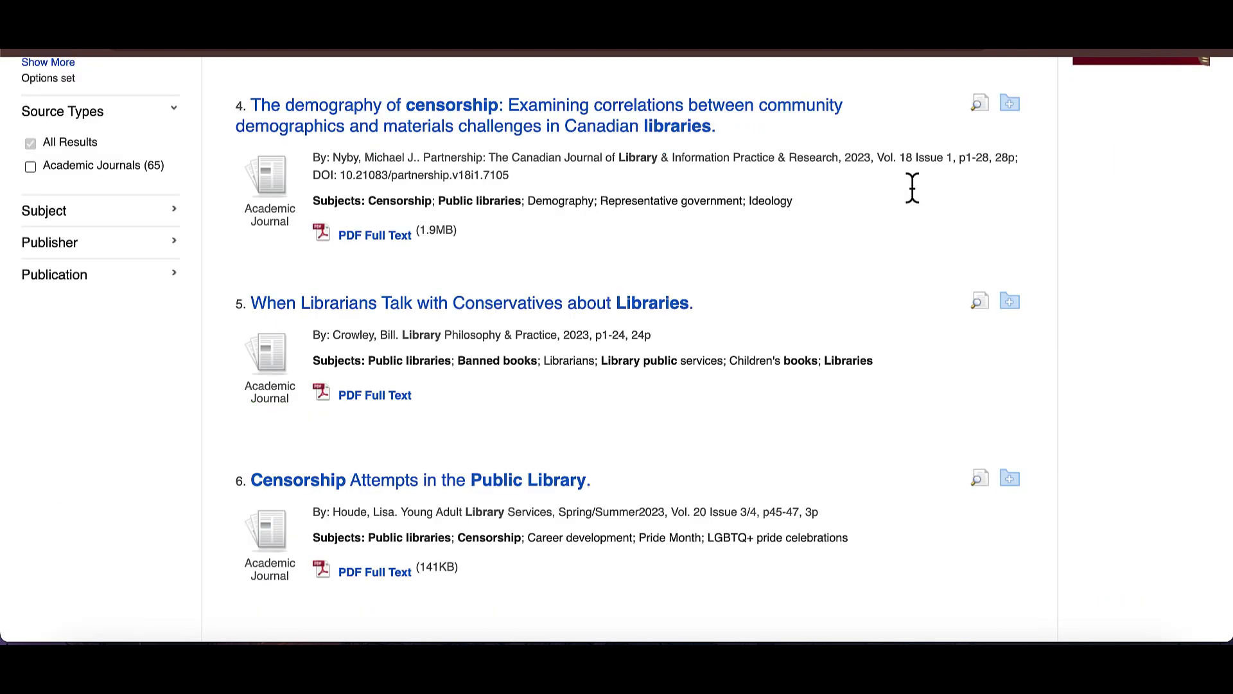
- Review the detailed record and PDF full text of "Censorship Attempts in the Public Library", and return to the results
left_click(549, 481)
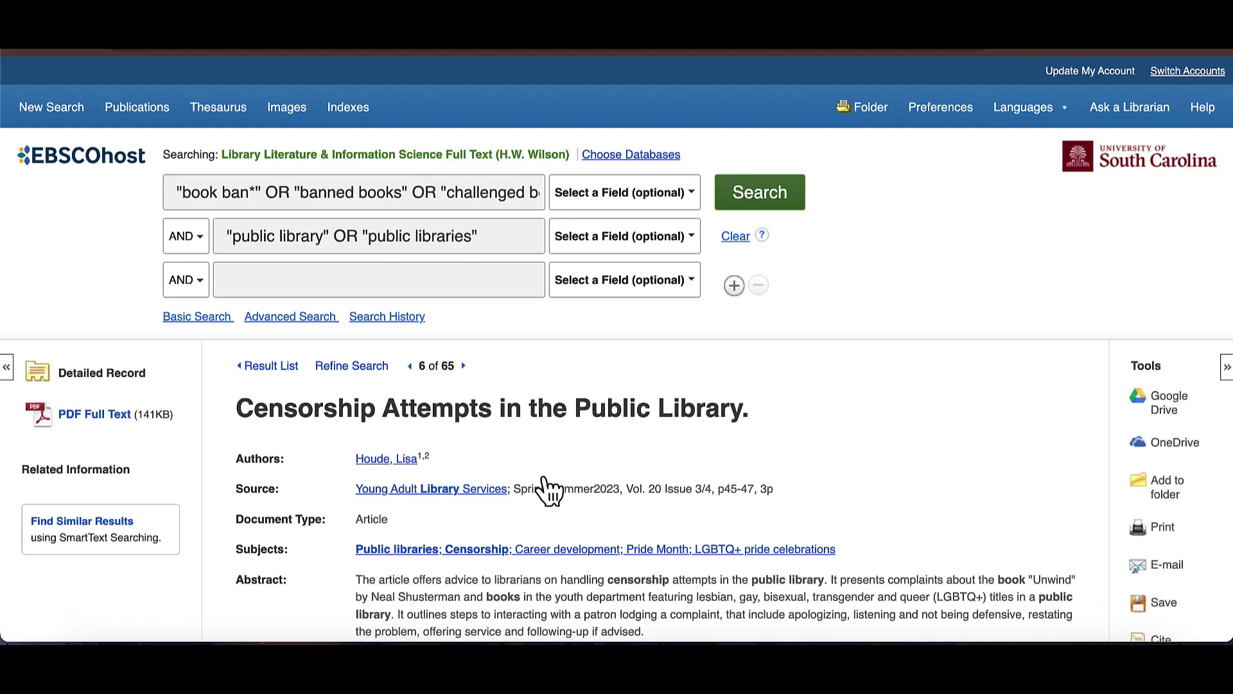
scroll(1109, 487, "down", 4)
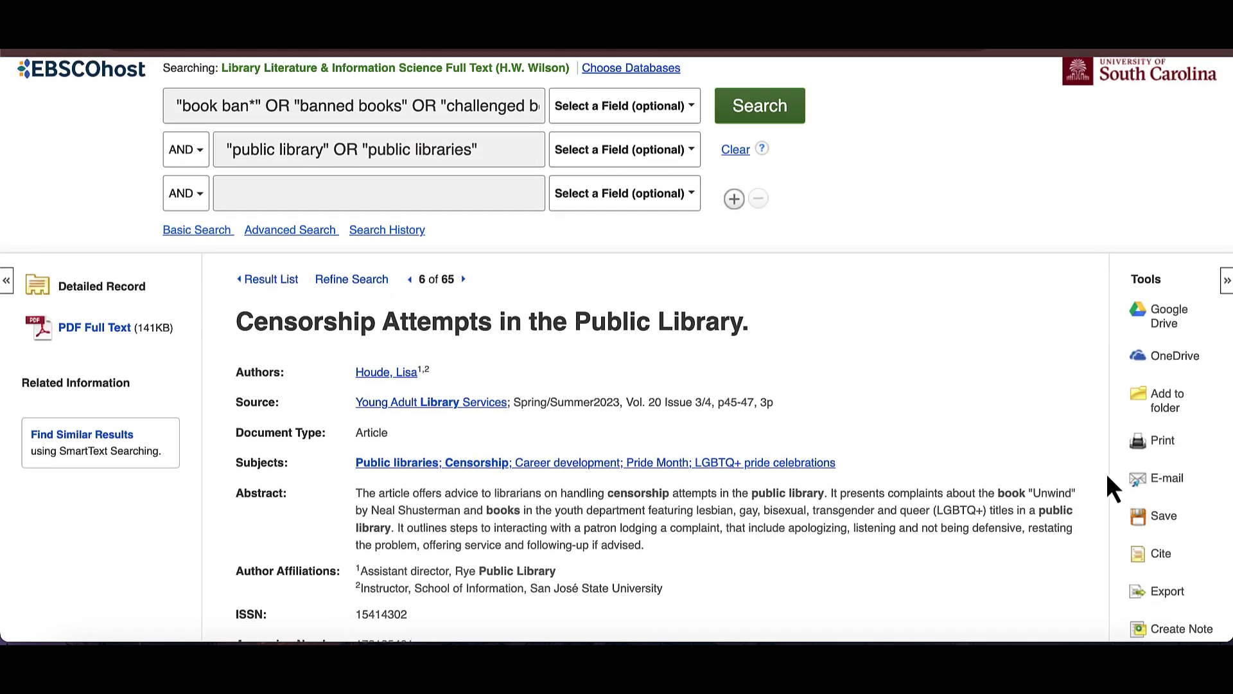
scroll(1107, 477, "down", 1)
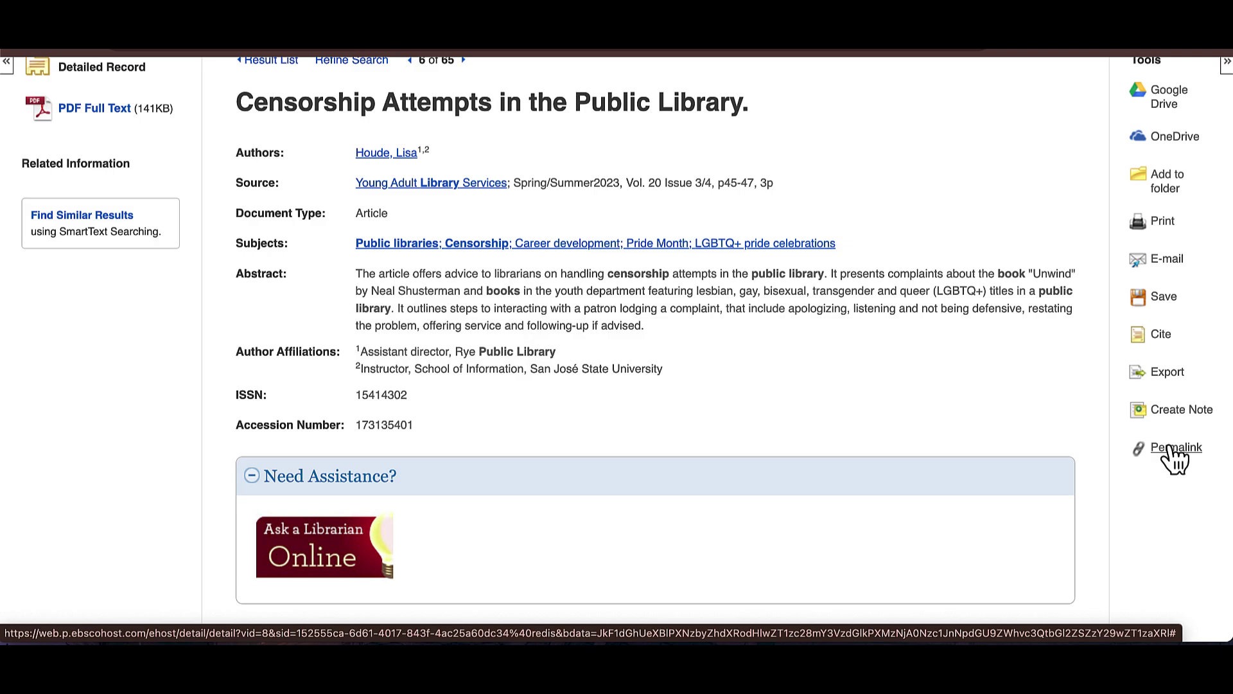
scroll(858, 400, "up", 5)
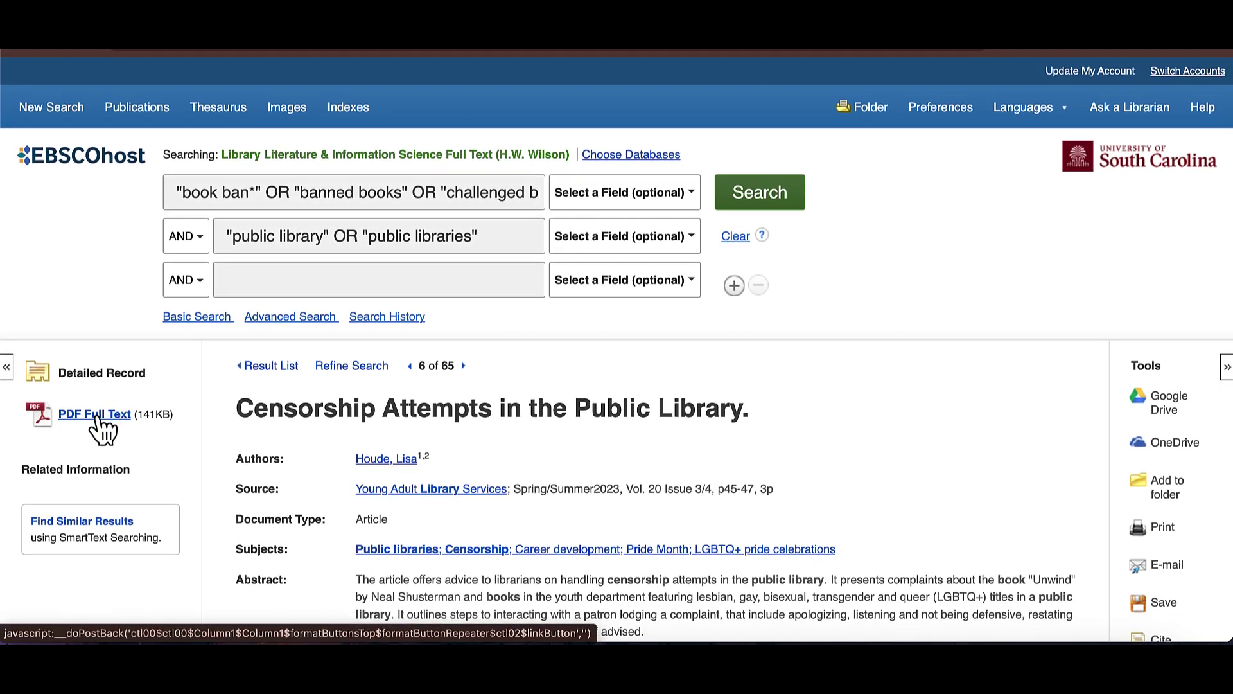
left_click(97, 415)
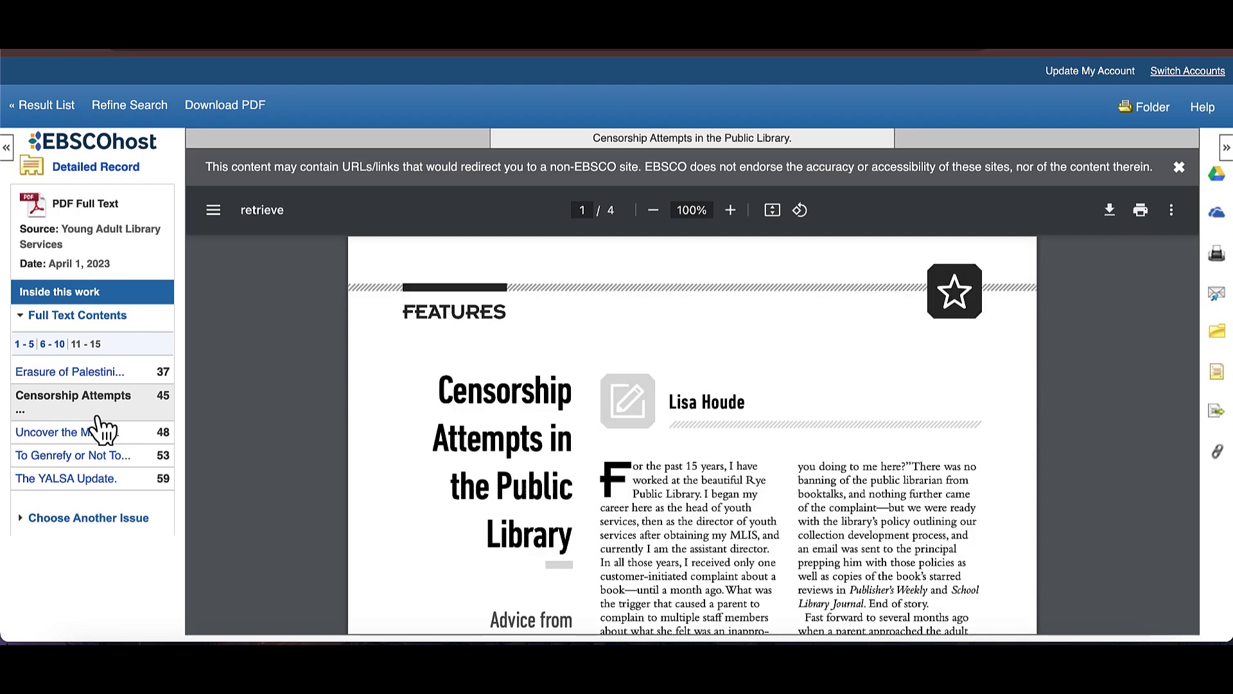
left_click(24, 57)
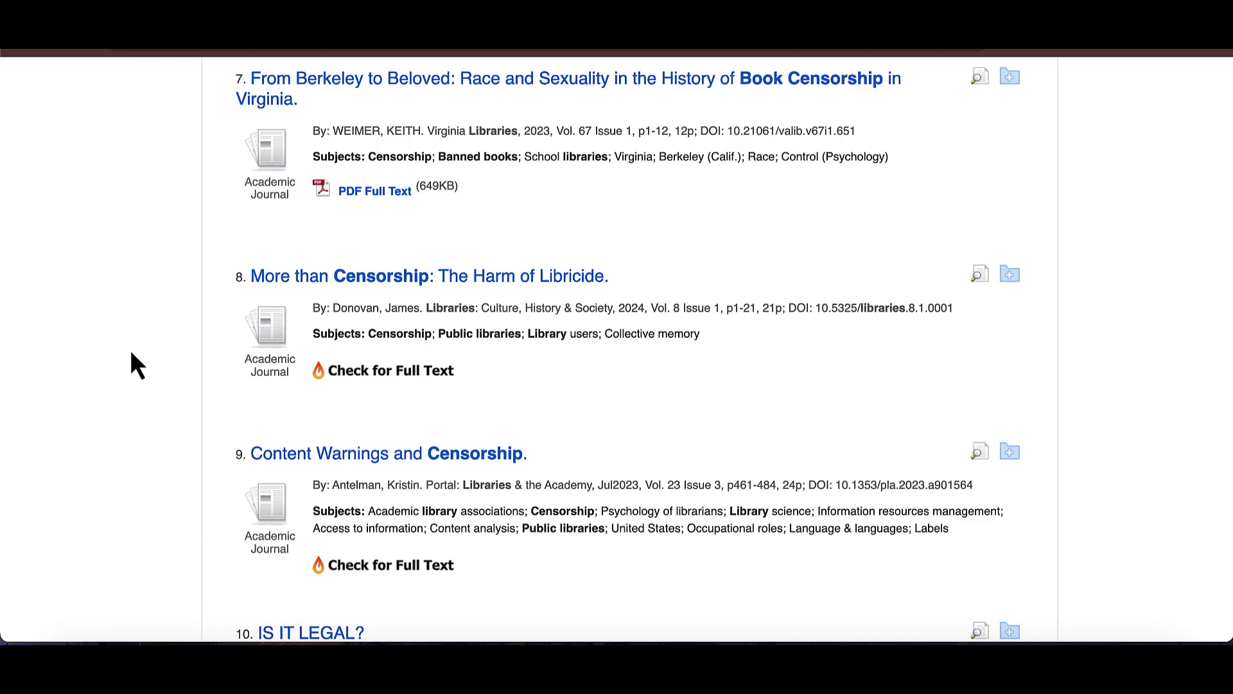
- Check full-text availability for "More than Censorship: The Harm of Libricide" and sign in under USC Students, Faculty and Staff for request options
left_click(350, 370)
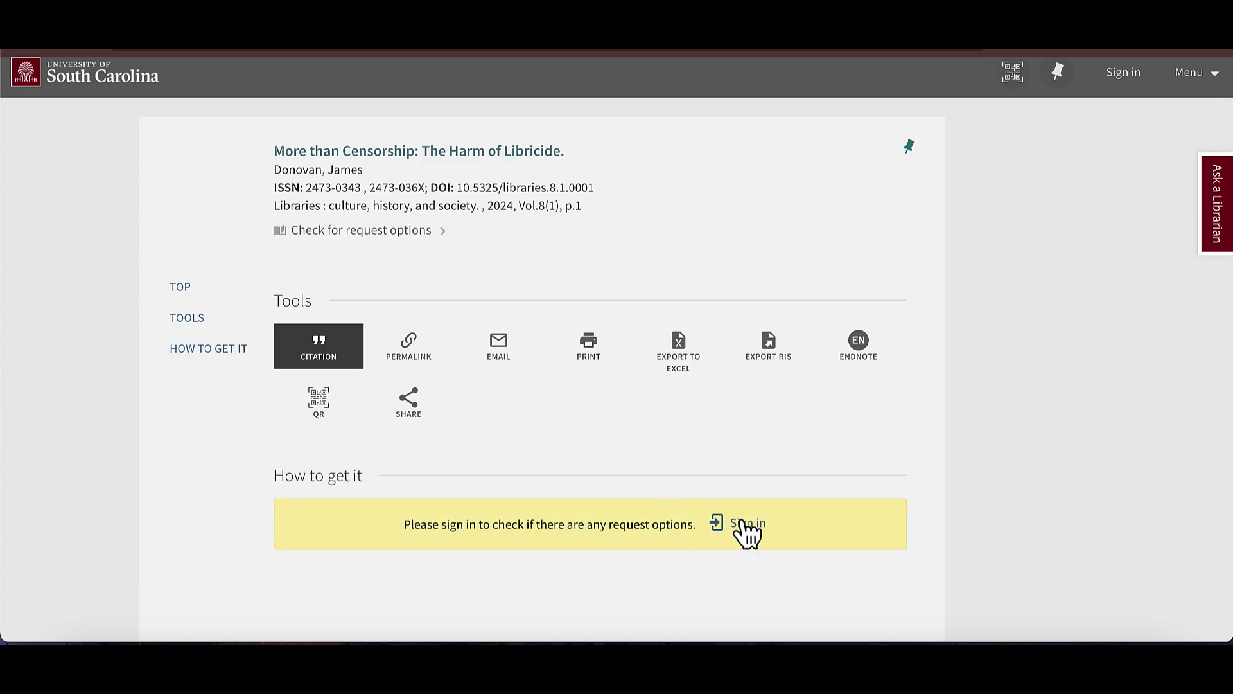
left_click(743, 522)
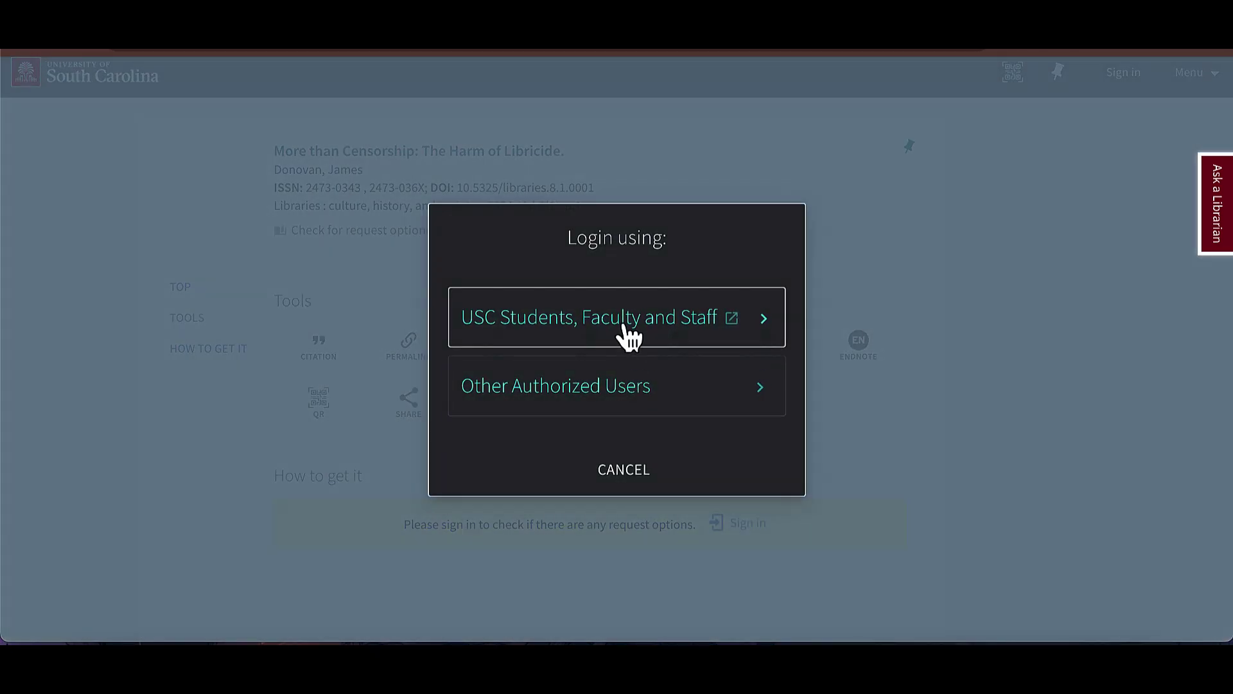
left_click(629, 333)
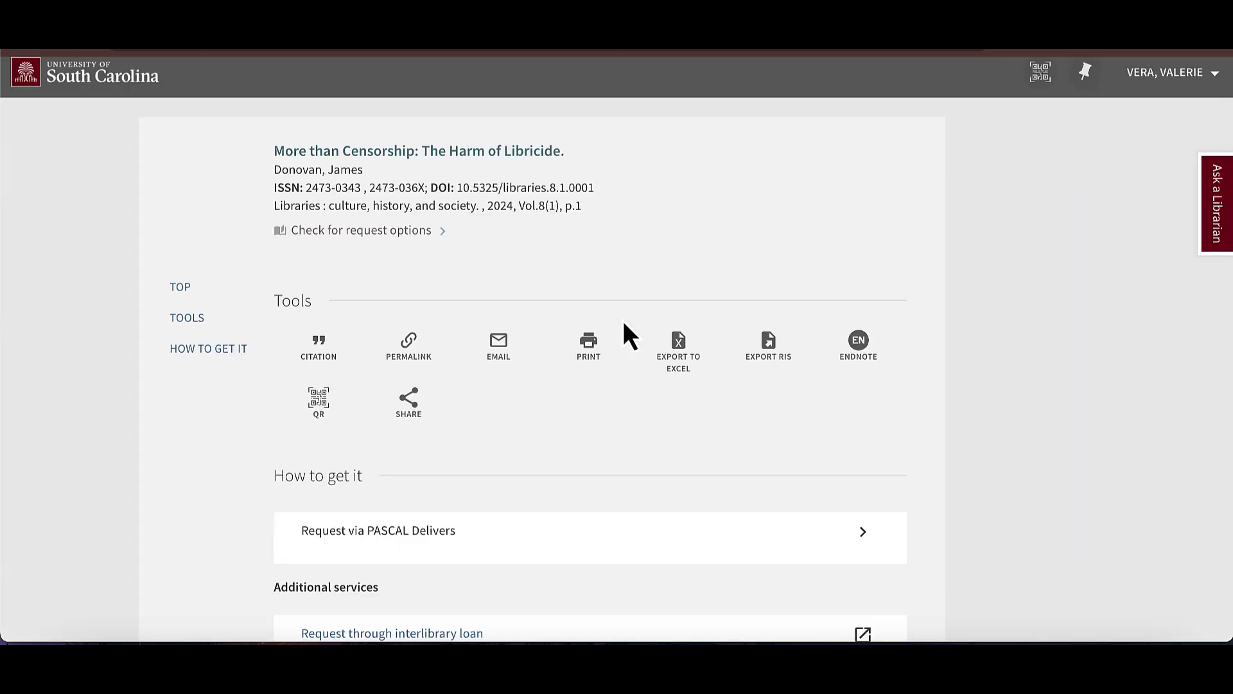
scroll(623, 321, "down", 1)
scroll(601, 430, "down", 1)
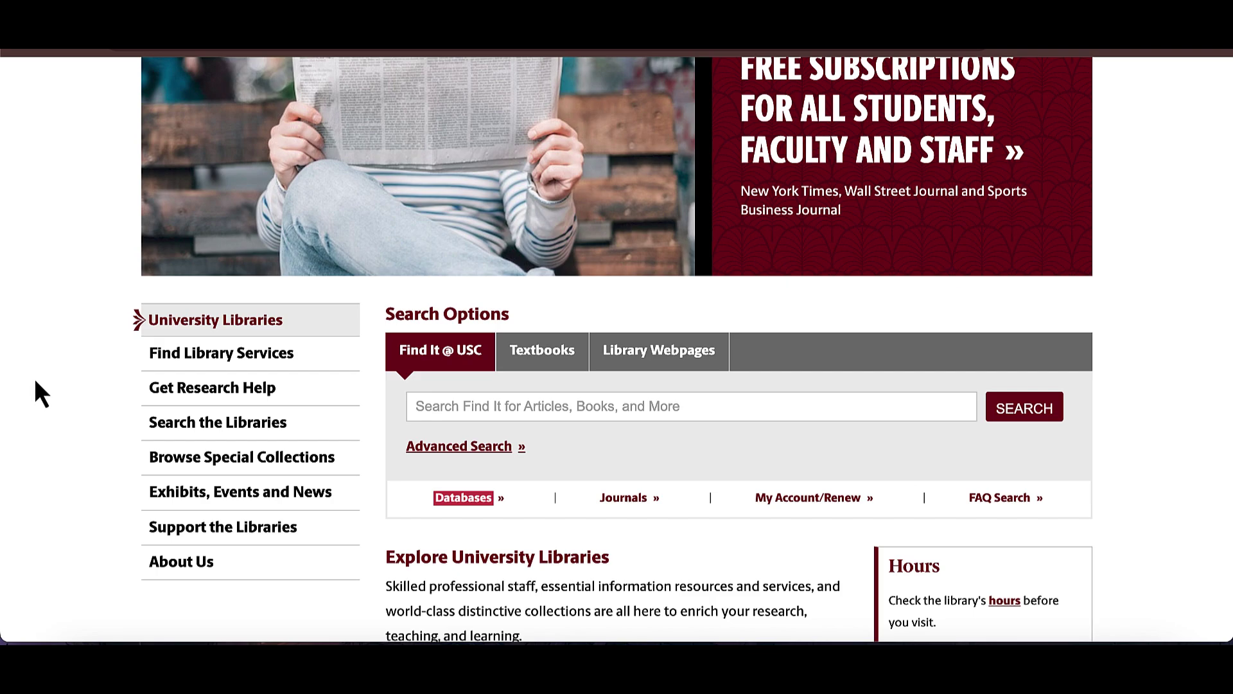
- Open the Request an Interlibrary Loan page from the University Libraries' Find Library Services section
left_click(180, 364)
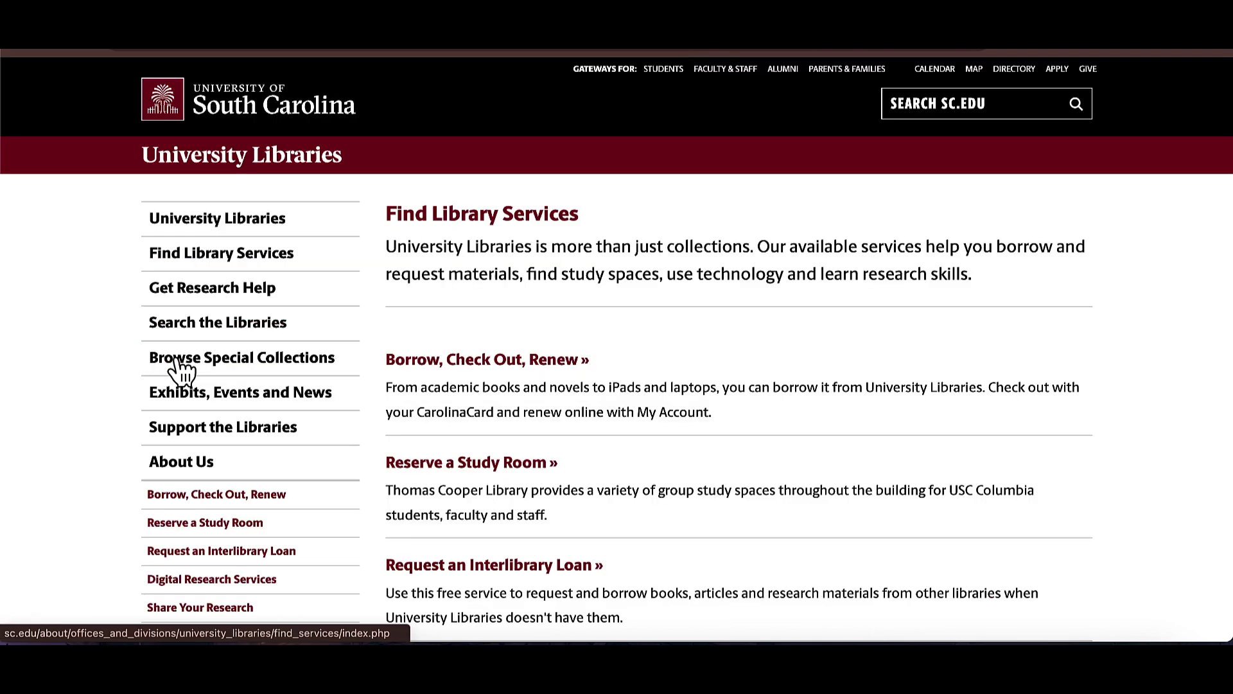
scroll(23, 419, "down", 2)
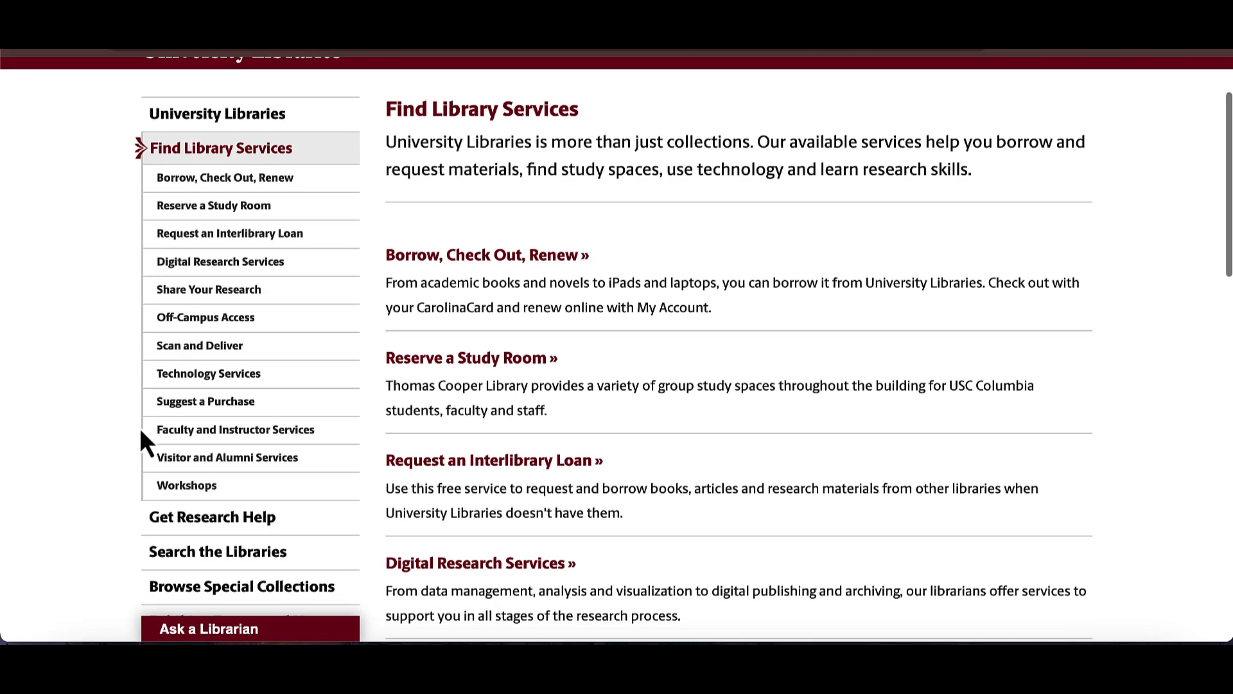
left_click(459, 499)
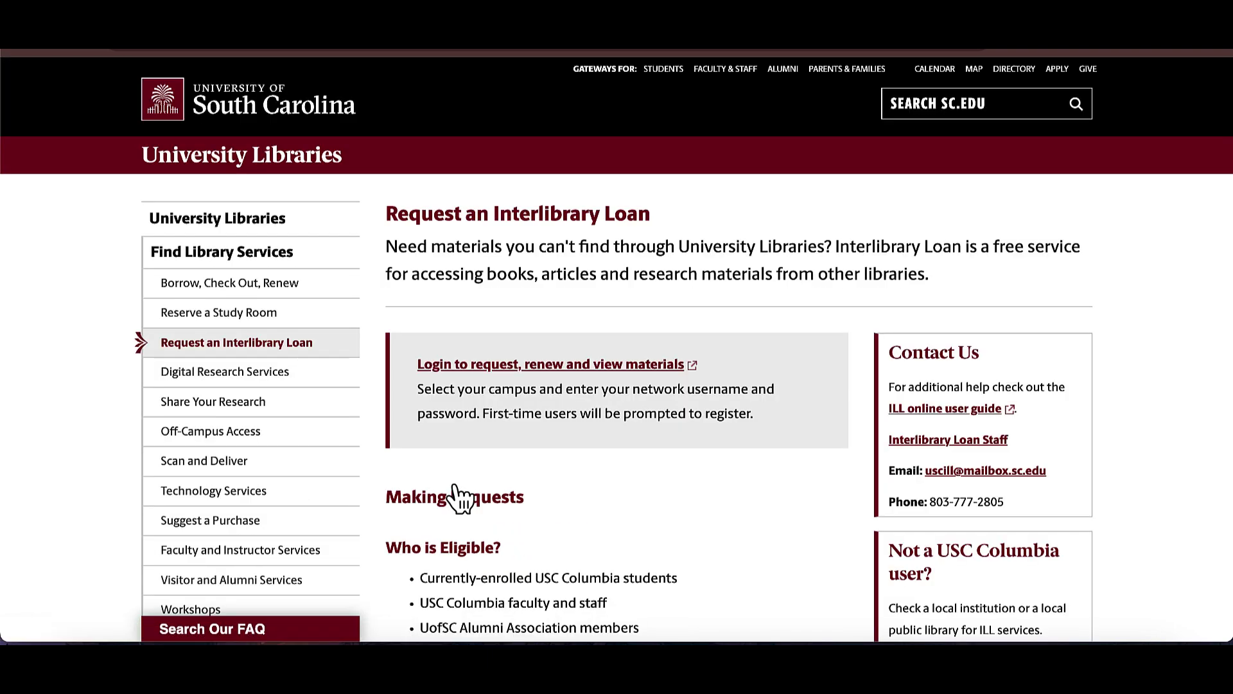
- Log into the ILL Express interlibrary loan system with Columbia as the campus
left_click(471, 377)
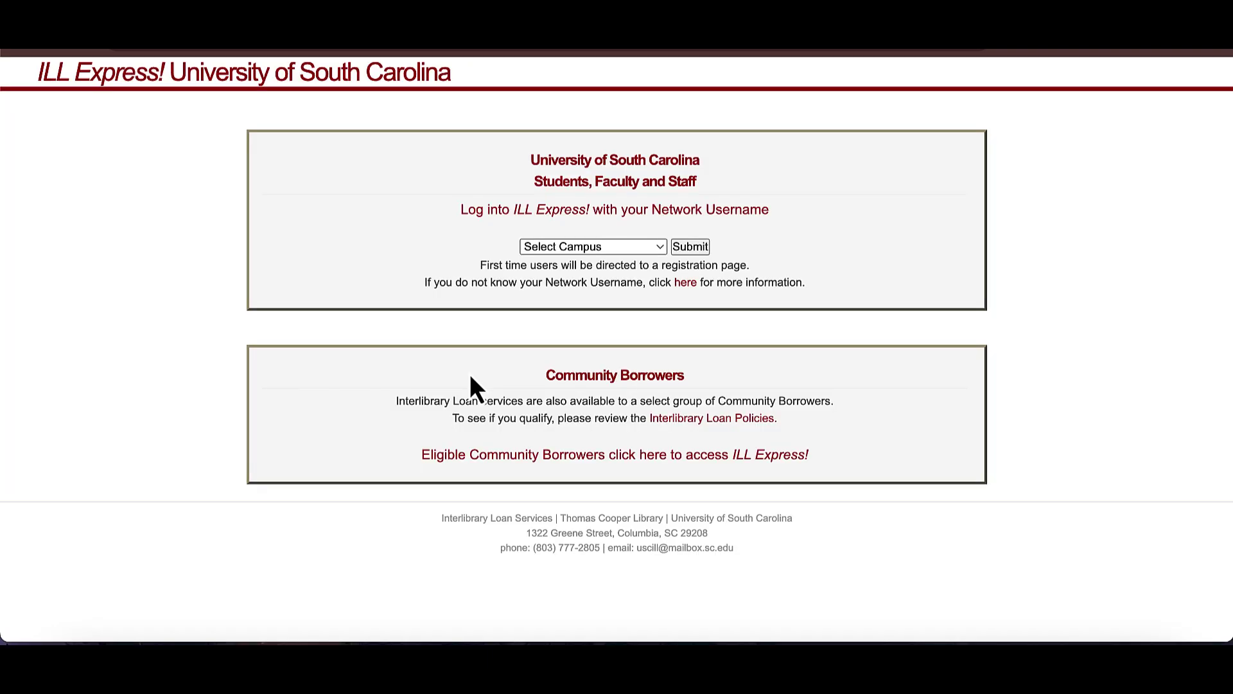
left_click(590, 251)
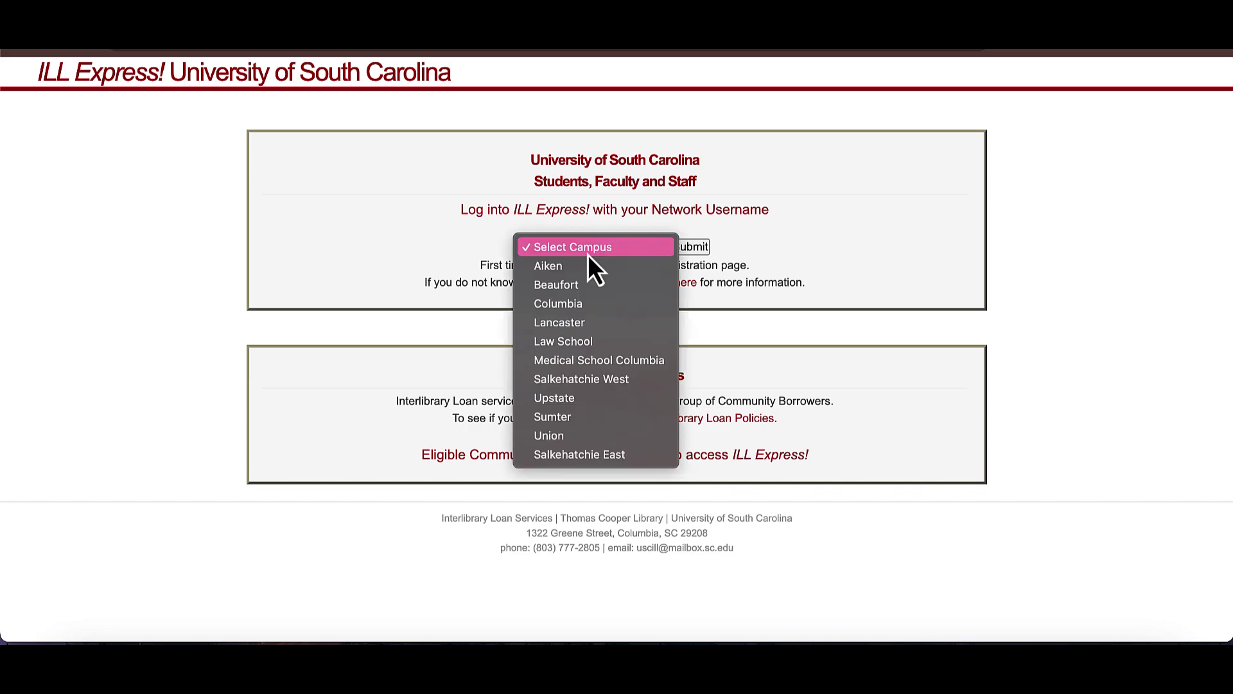
left_click(591, 305)
left_click(684, 252)
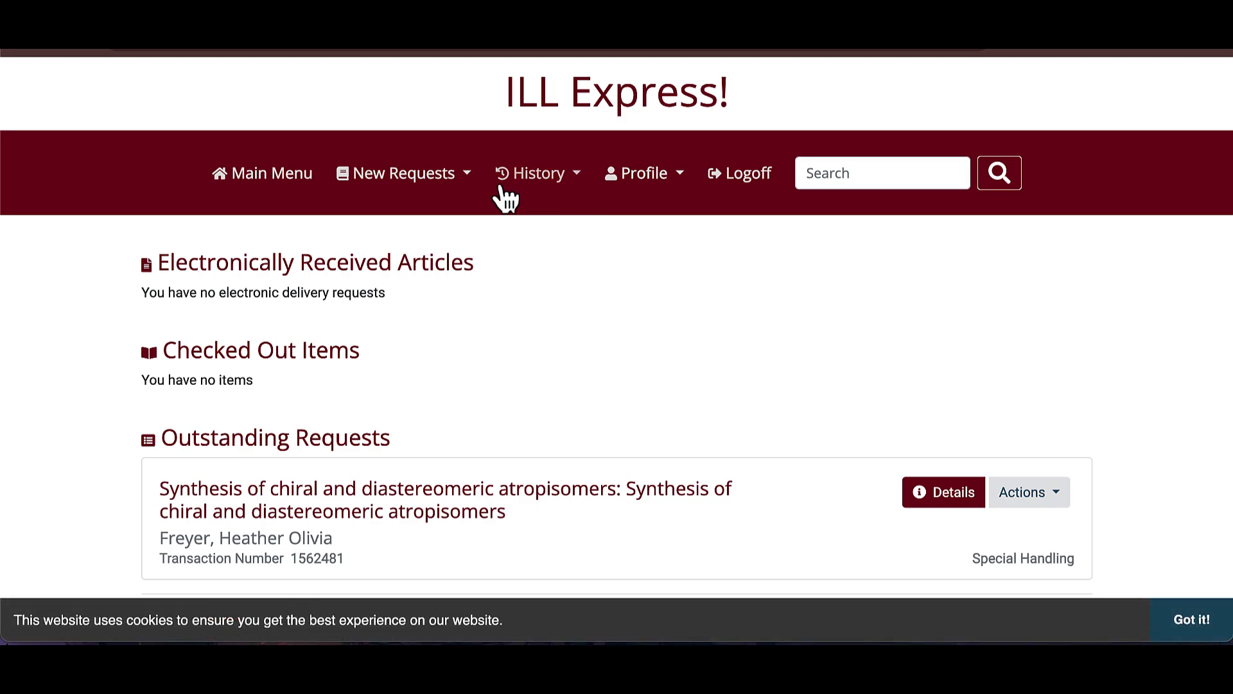
- List the types of new requests that can be placed in ILL Express
left_click(453, 183)
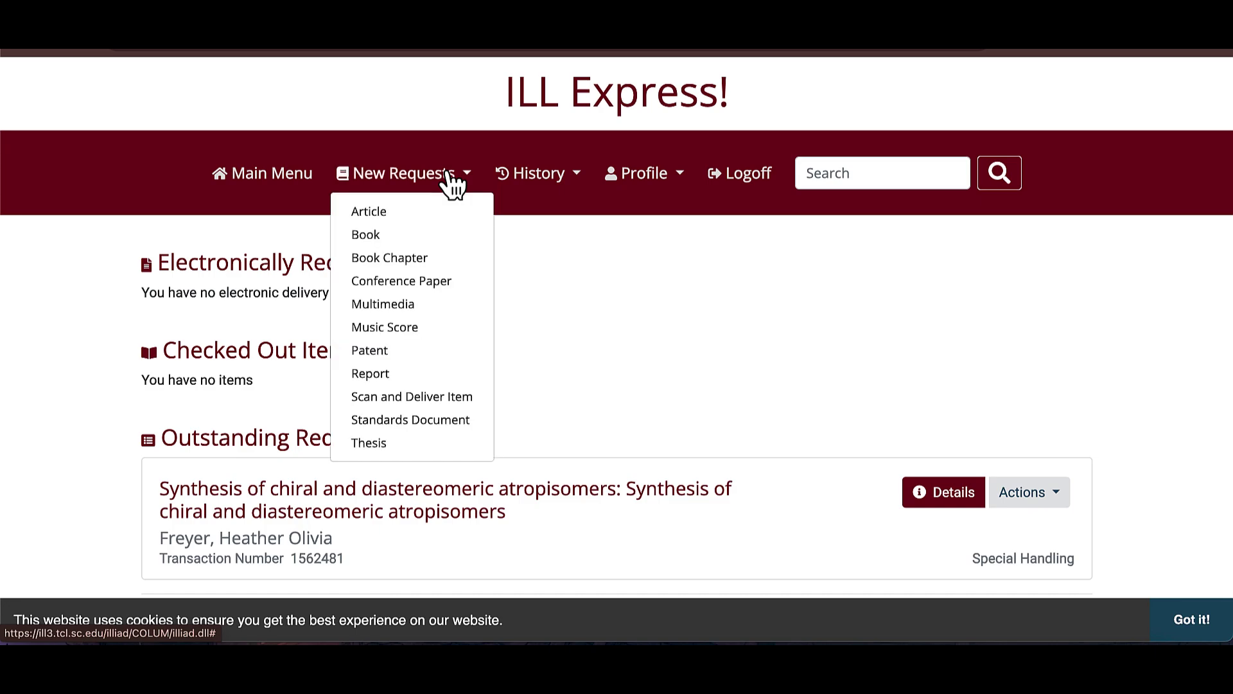
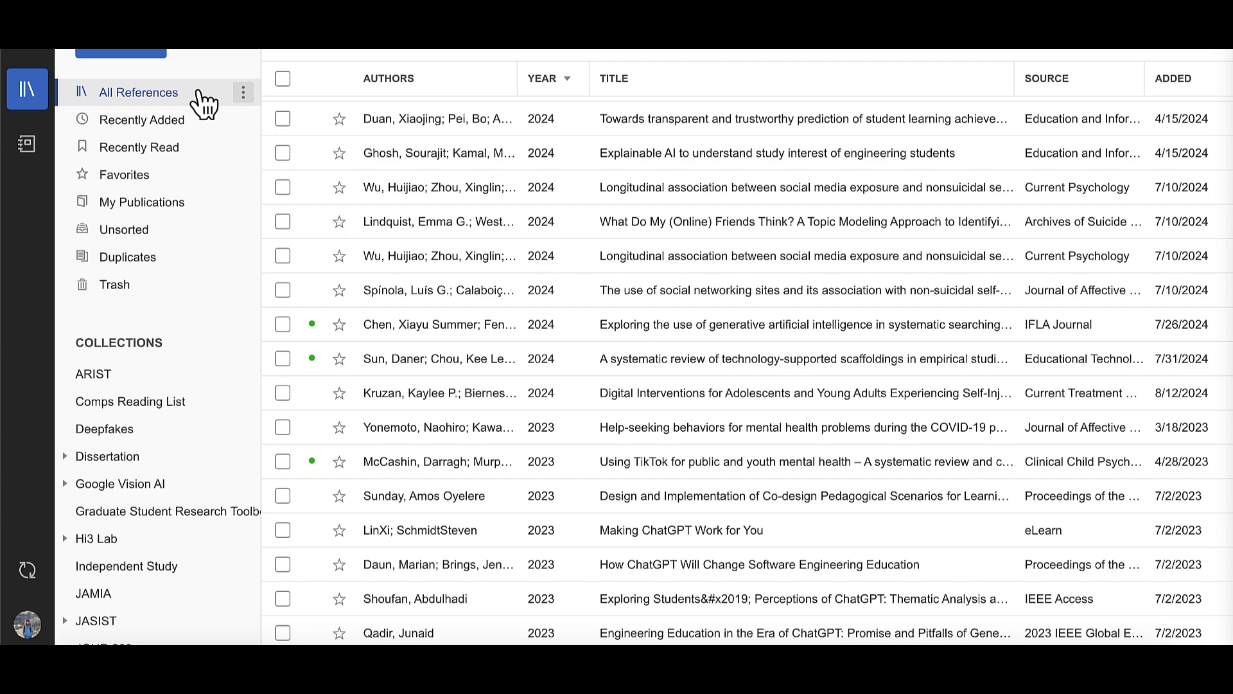
- In Mendeley Reference Manager, look over the library's collections and groups
scroll(185, 483, "down", 2)
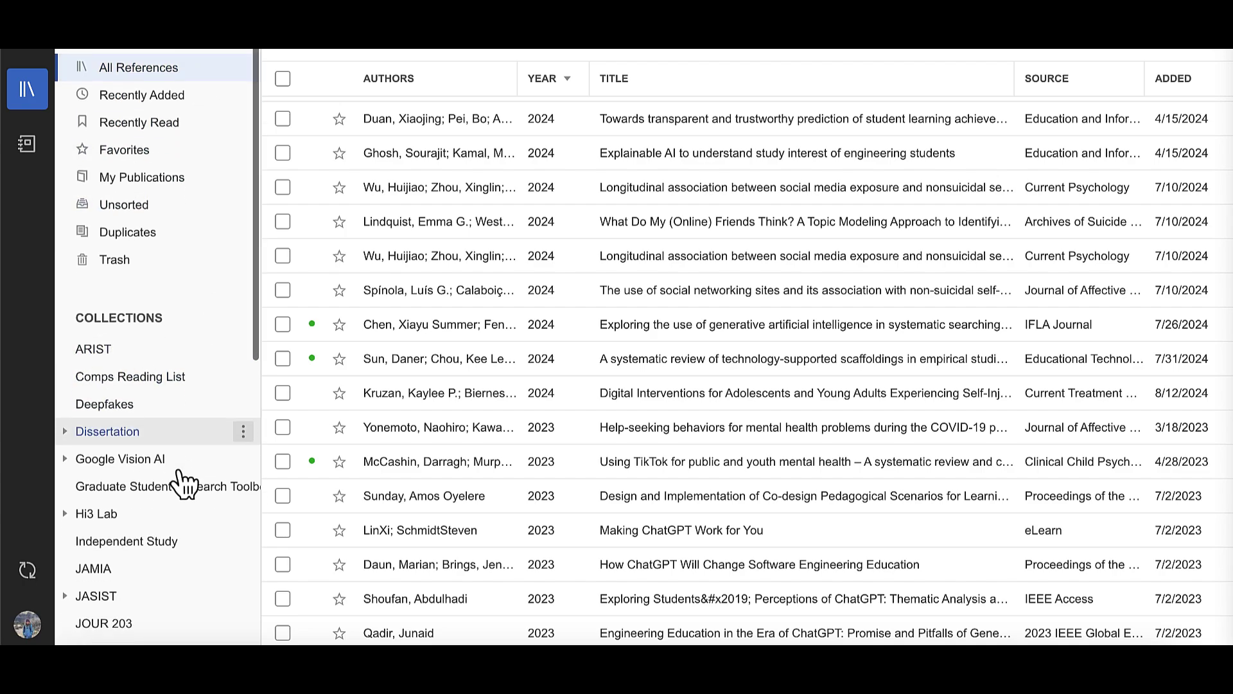
scroll(185, 483, "down", 5)
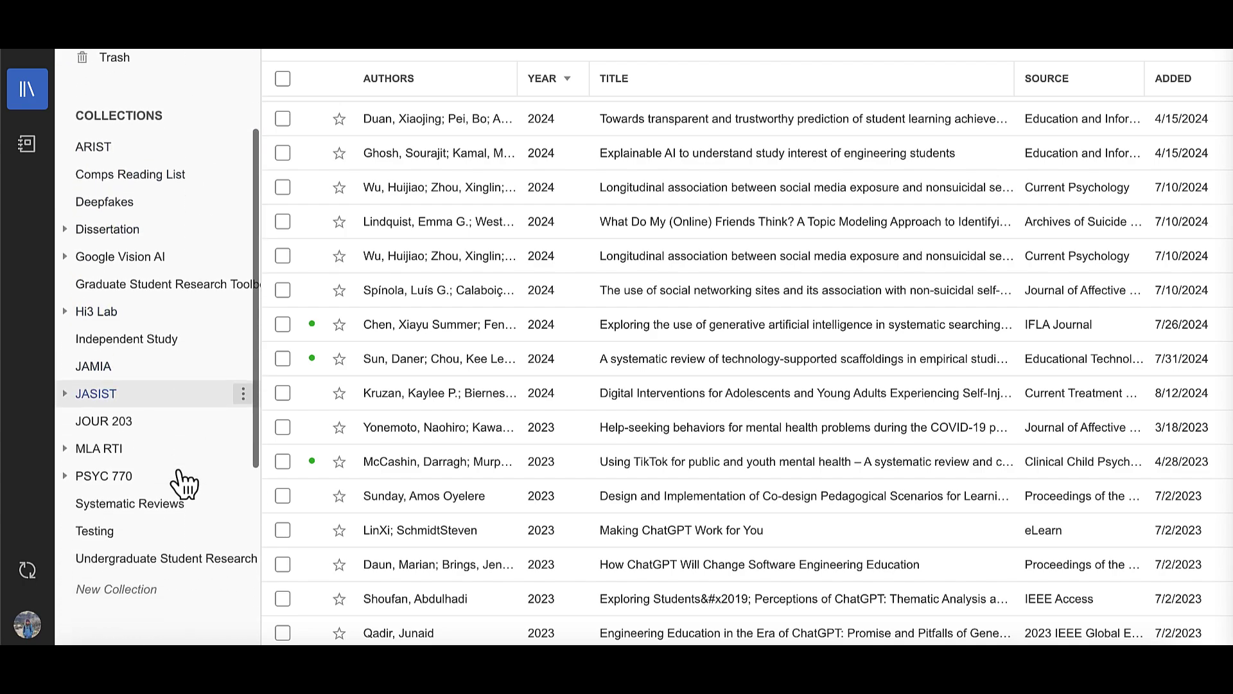
scroll(185, 483, "down", 2)
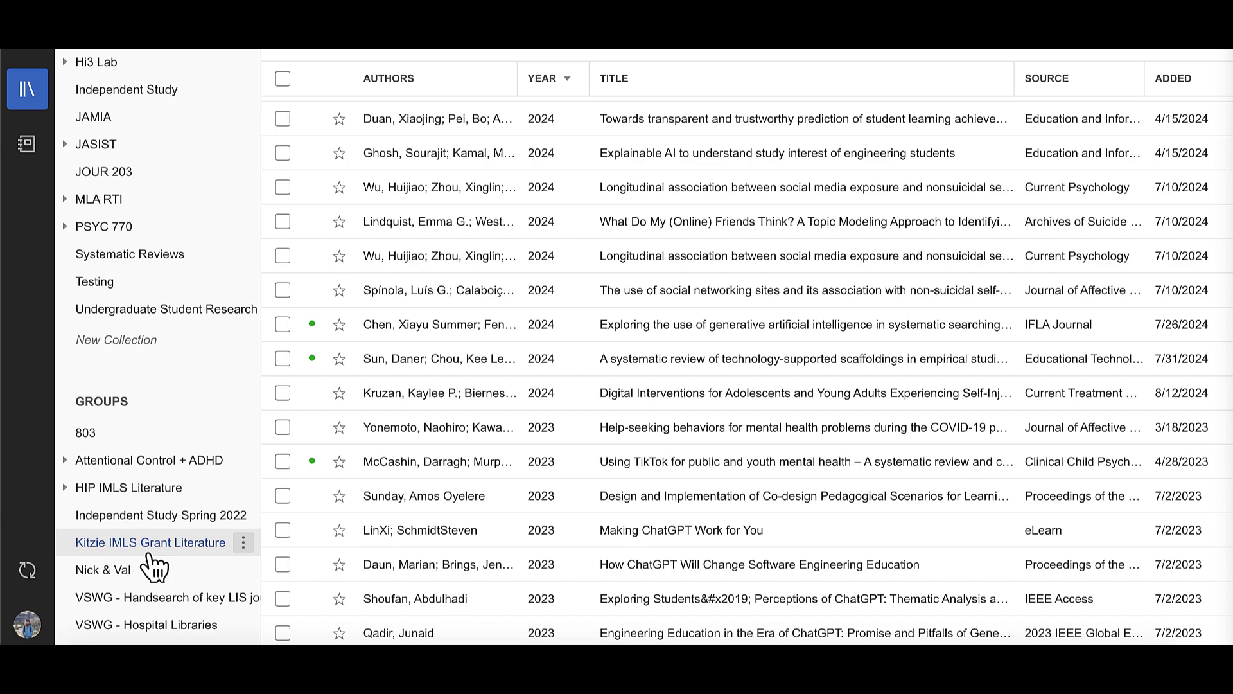
scroll(622, 358, "up", 3)
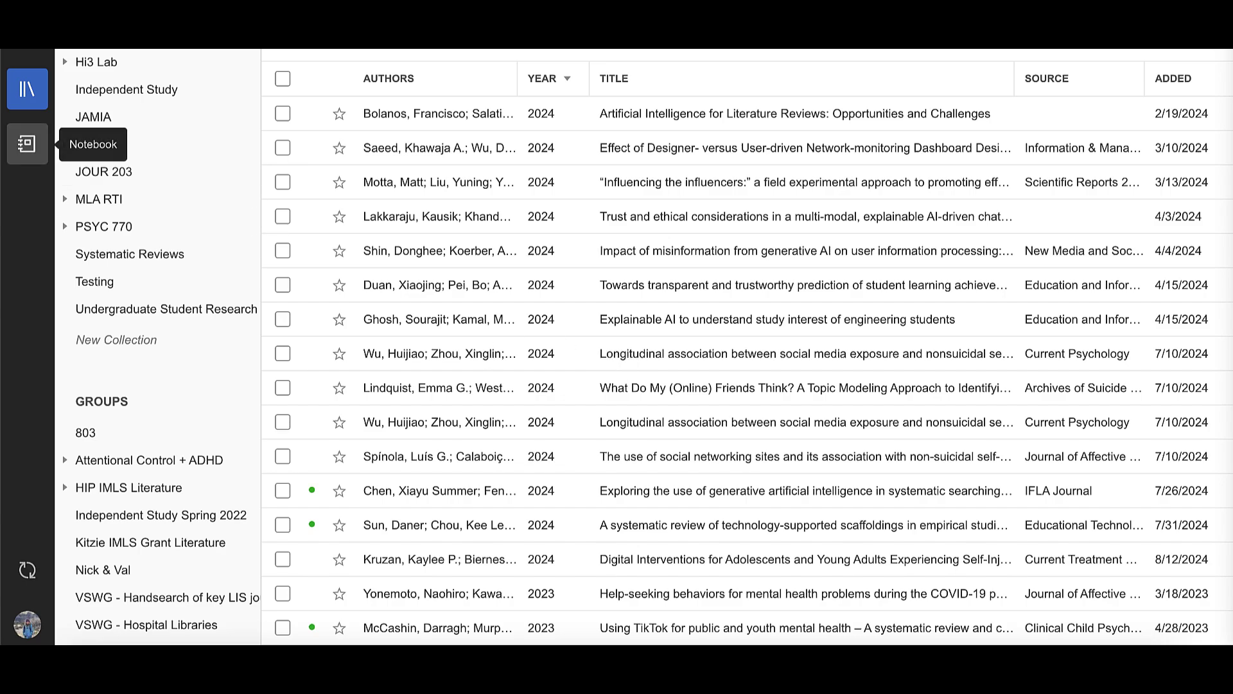
- Open the "Attentional Control + ADHD" page in the Notebook and review its notes and saved quotes
left_click(33, 155)
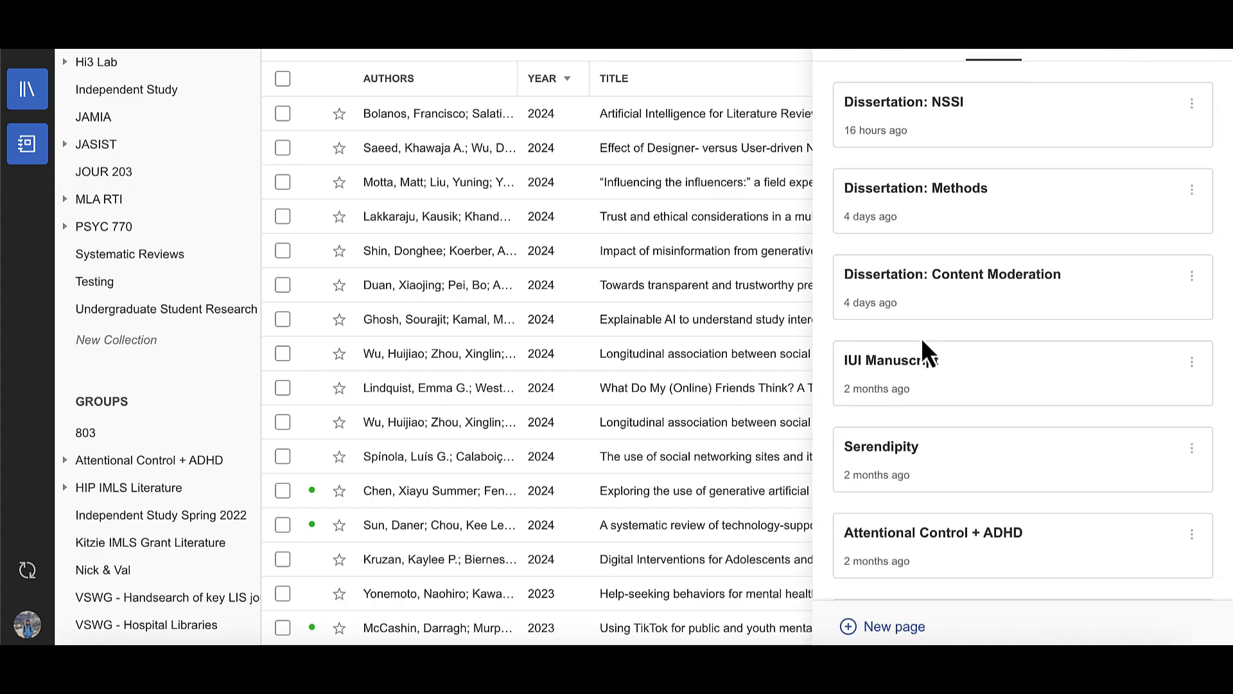
scroll(923, 341, "down", 1)
scroll(979, 364, "down", 3)
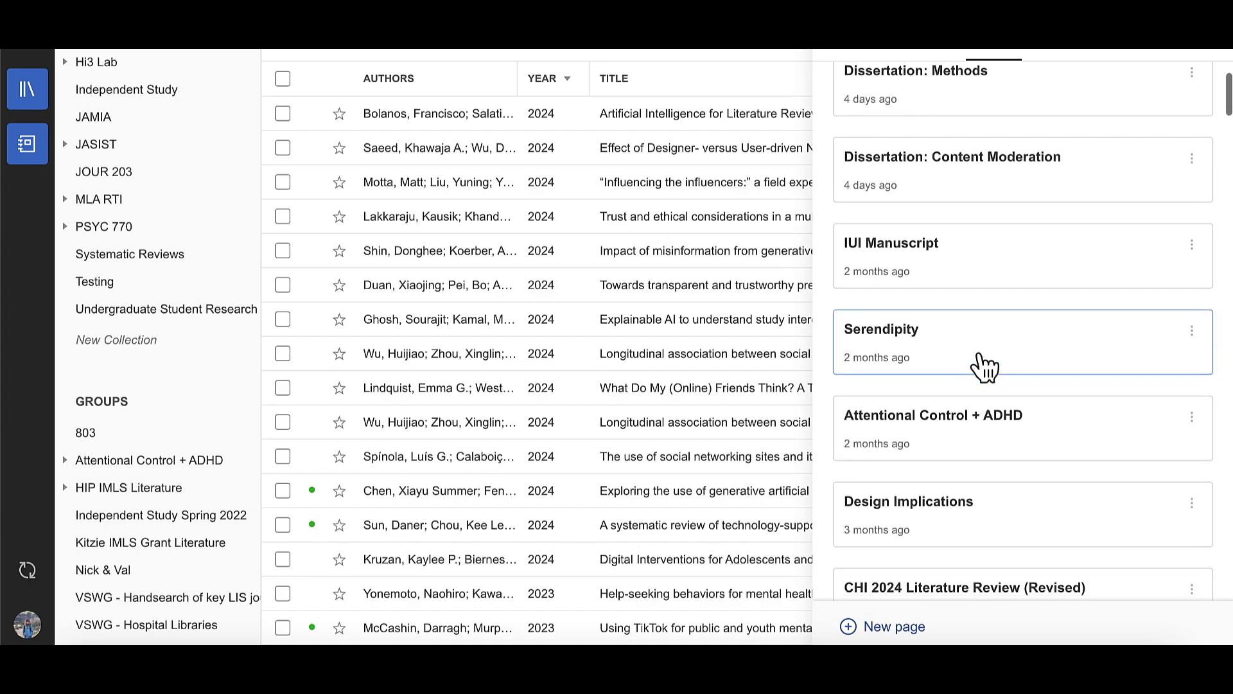
left_click(987, 442)
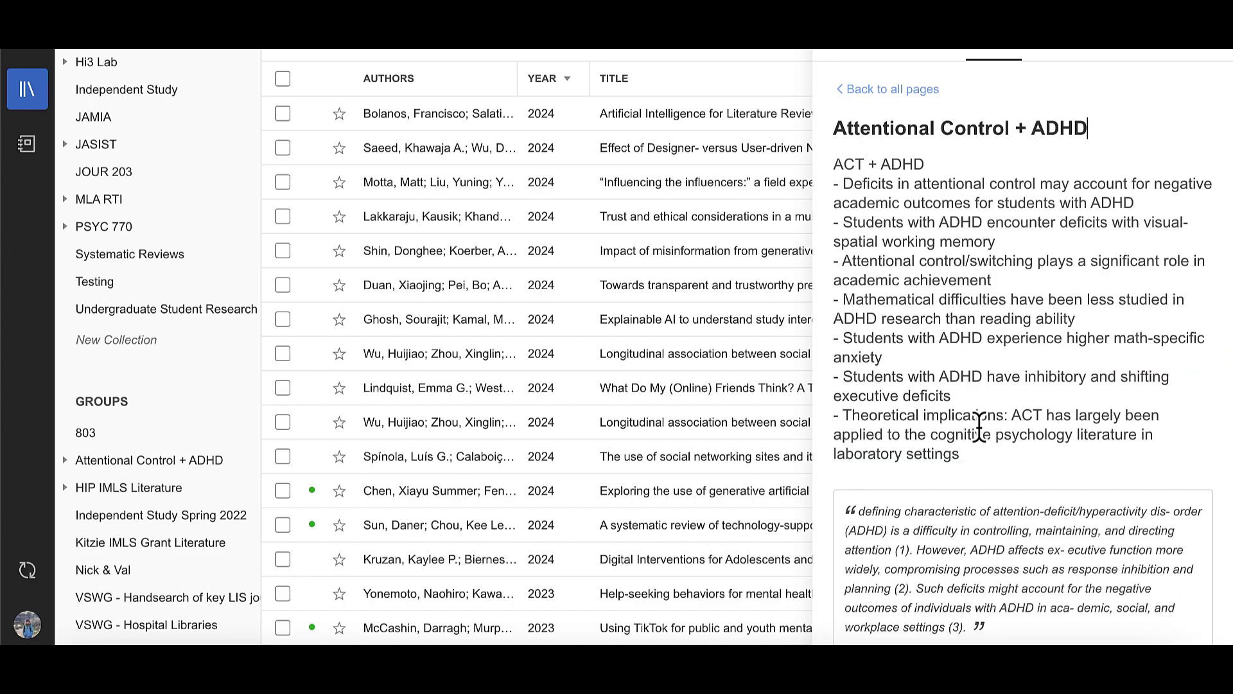
scroll(980, 427, "down", 5)
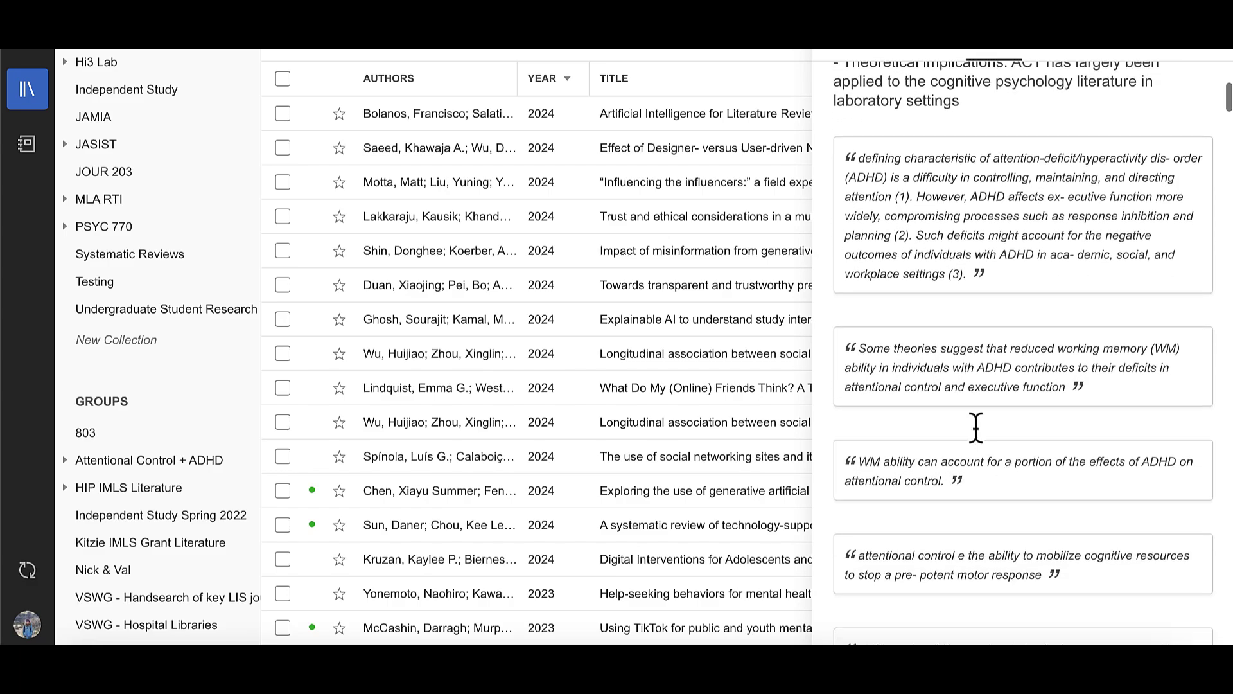
- Open the source PDF at the highlighted passage for the quote beginning "Some theories suggest that reduced working memory"
left_click(949, 396)
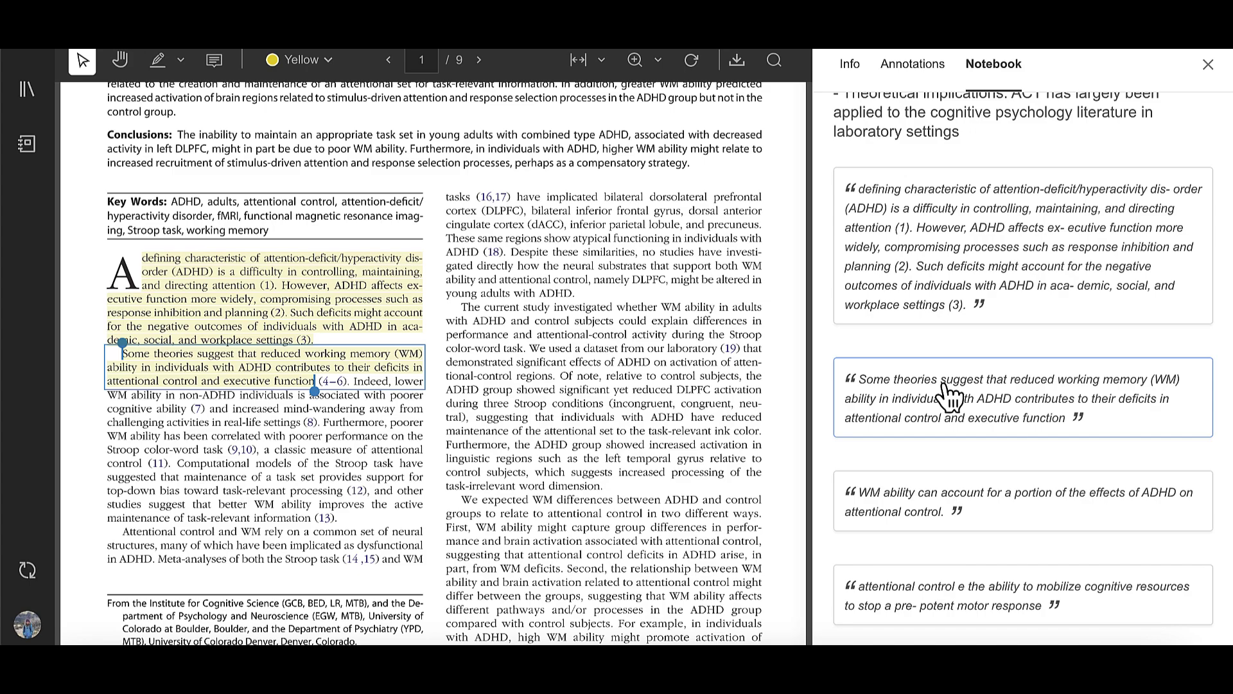
scroll(964, 347, "down", 1)
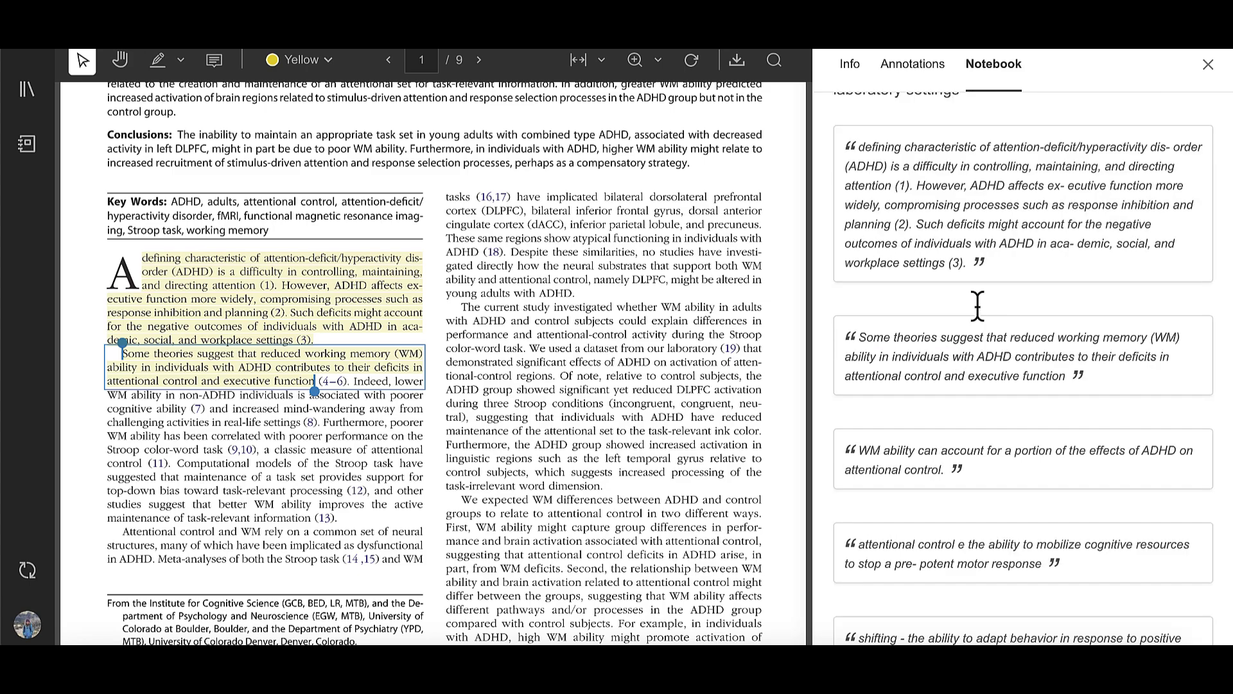
scroll(977, 306, "up", 5)
- Show the PDF's annotations and add the comment "This is really interesting!" near the start of the first page's second text column
left_click(917, 66)
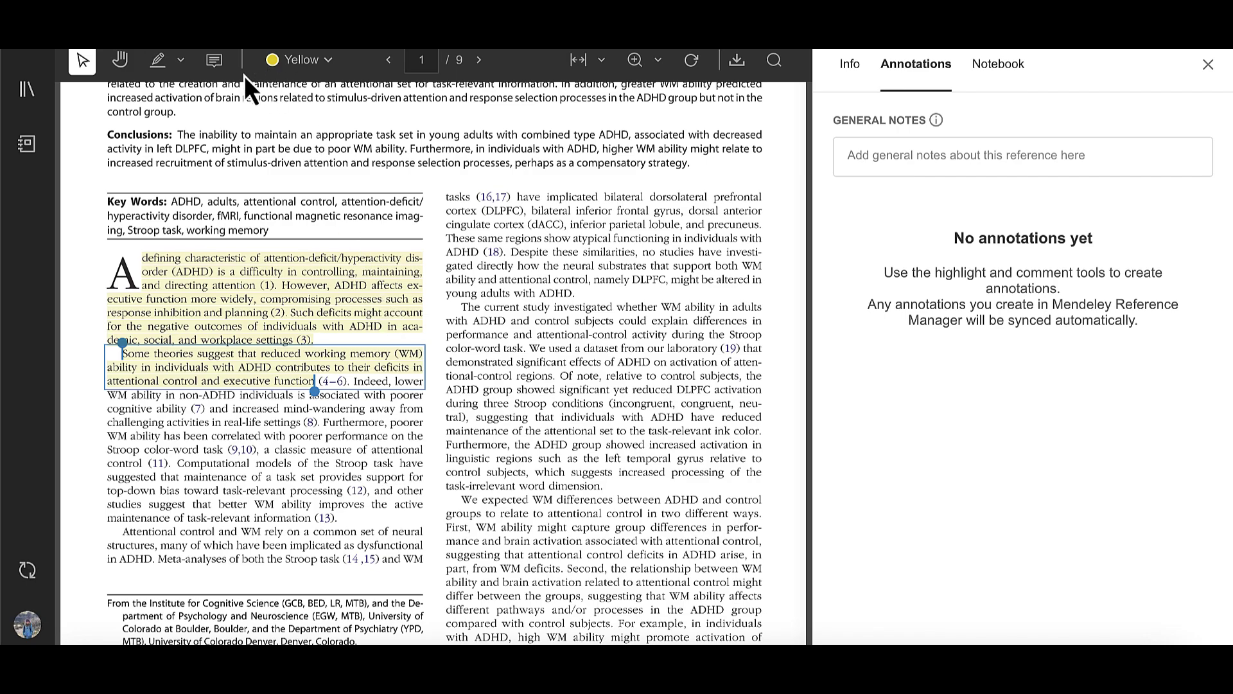
left_click(214, 60)
left_click(448, 246)
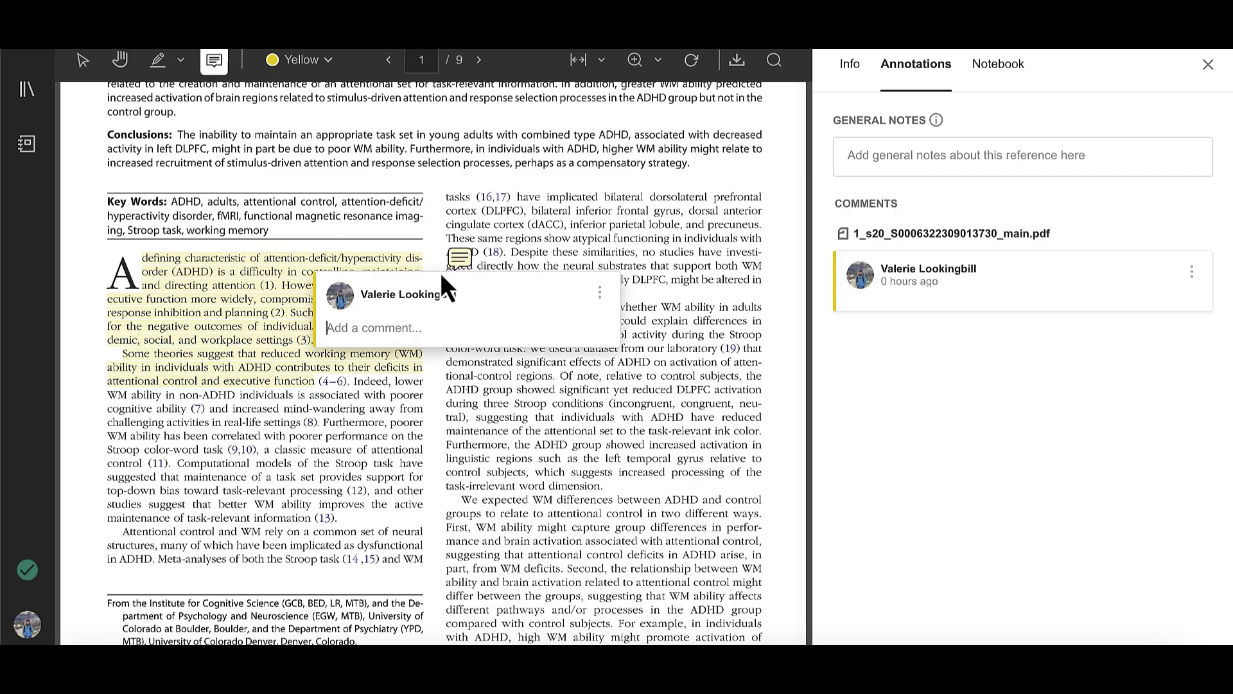
type("This is r")
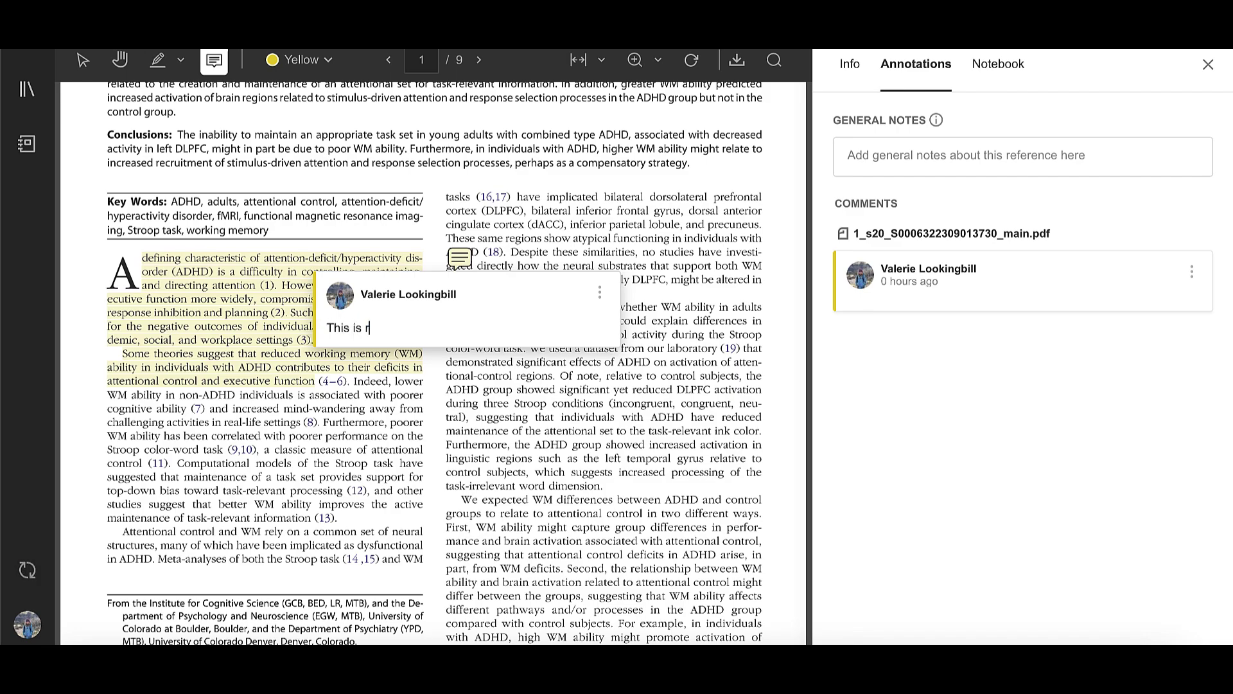
type("eally interesting")
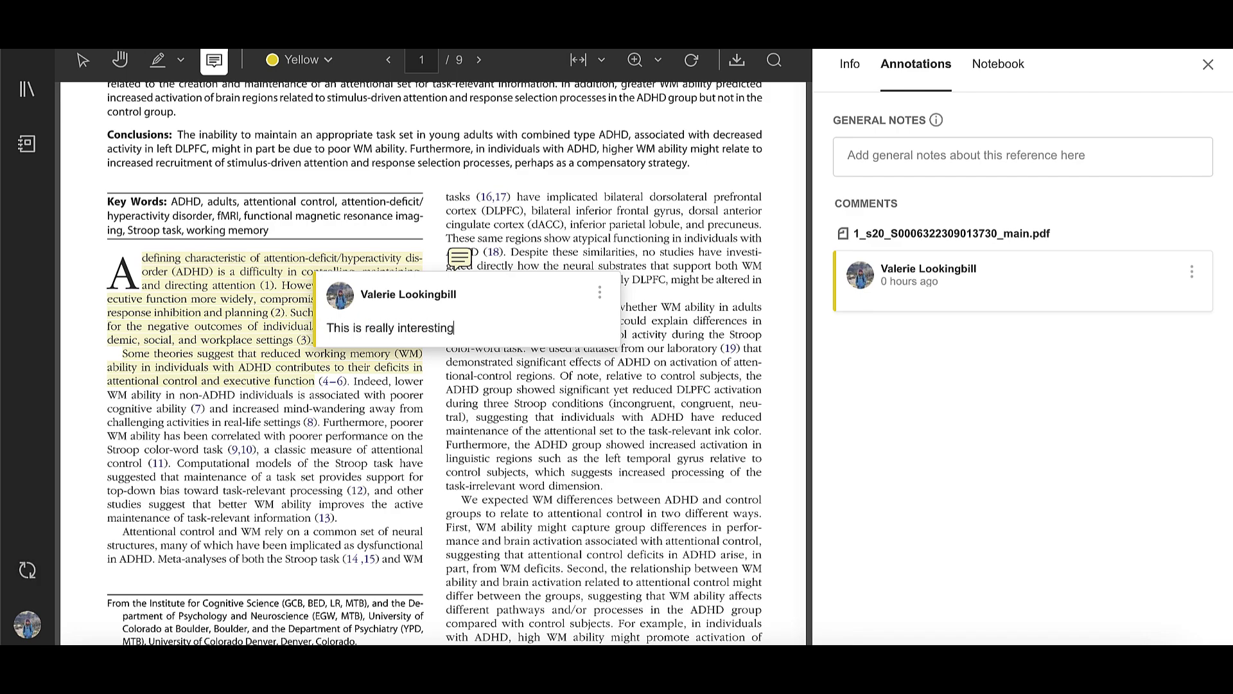
type("!")
key("Return")
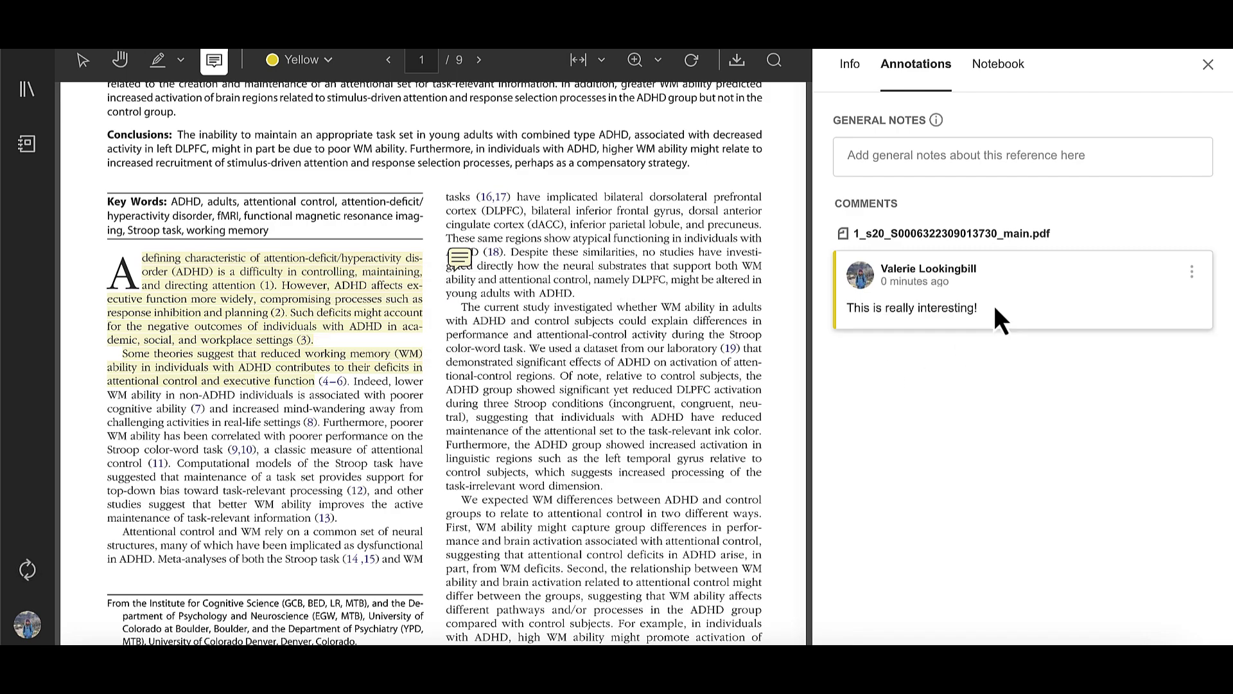
left_click(995, 302)
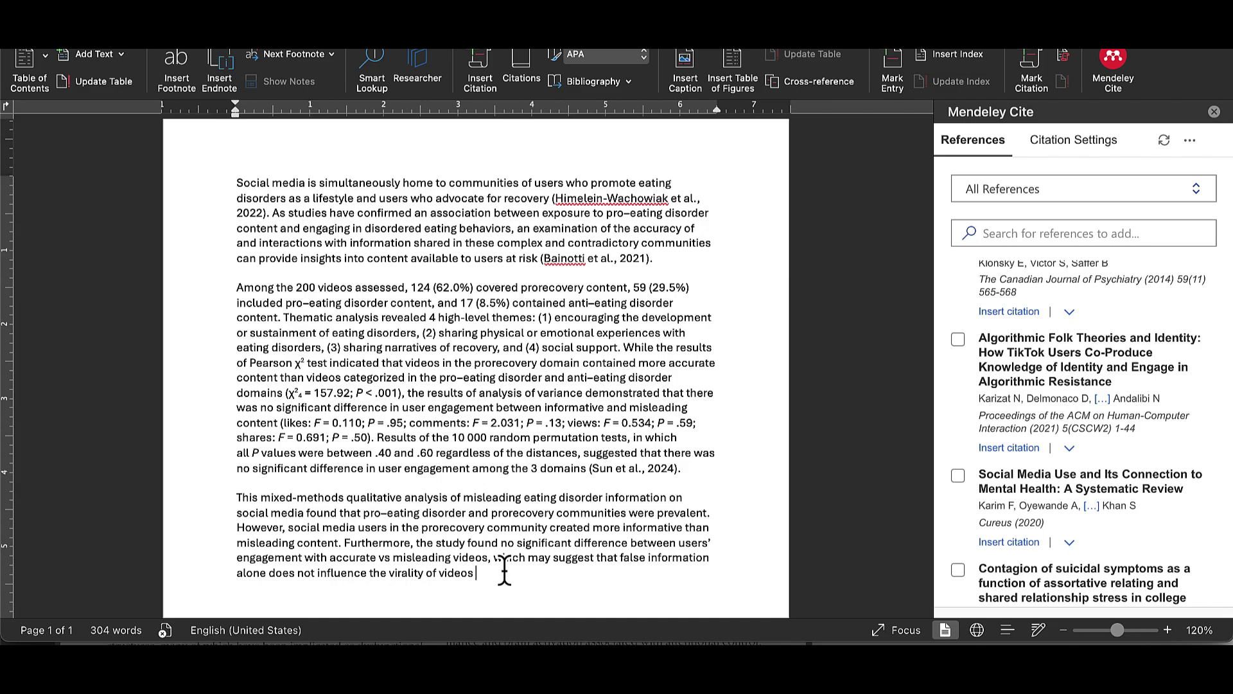
- In the Word document, cite "Algorithmic Folk Theories and Identity" at the end of the last paragraph and insert a bibliography below it using Mendeley Cite
left_click(957, 339)
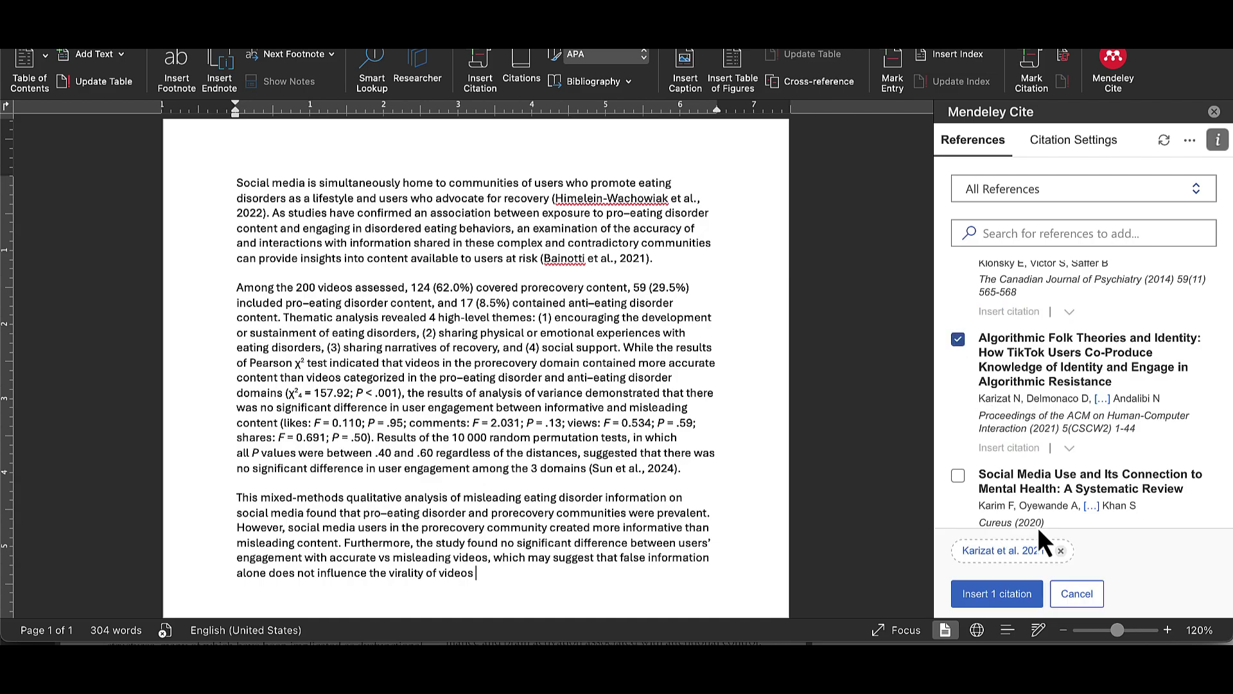
left_click(999, 594)
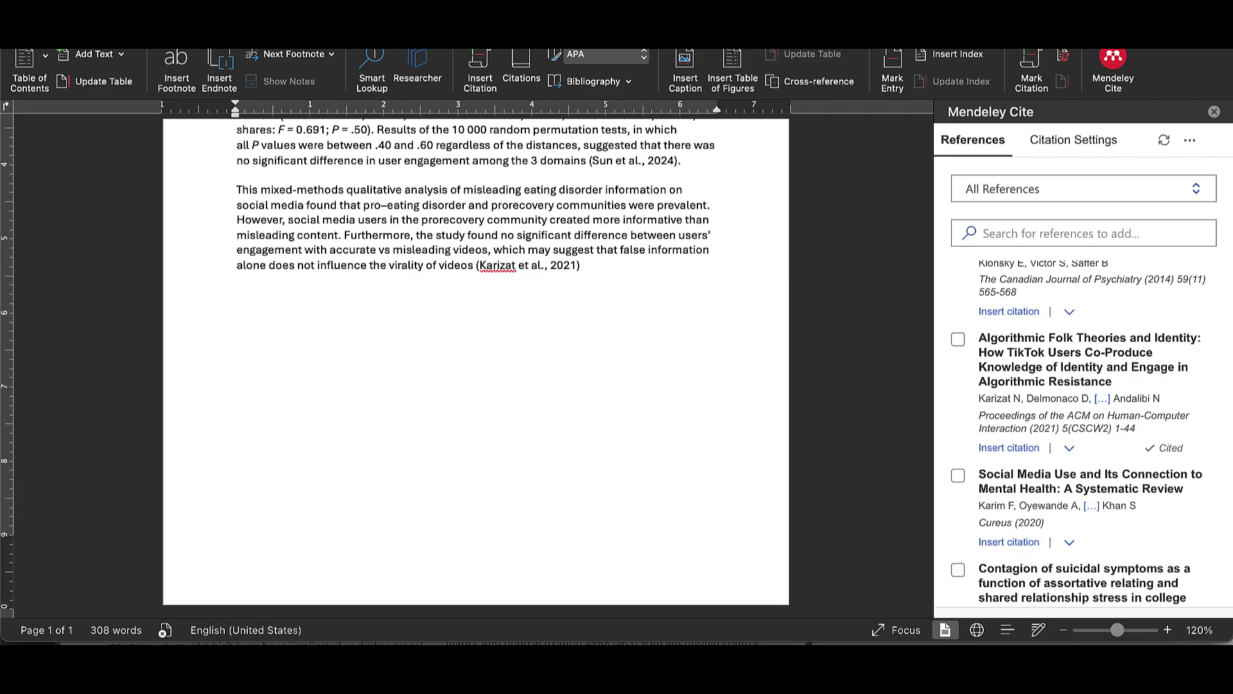
key("Return")
left_click(1189, 148)
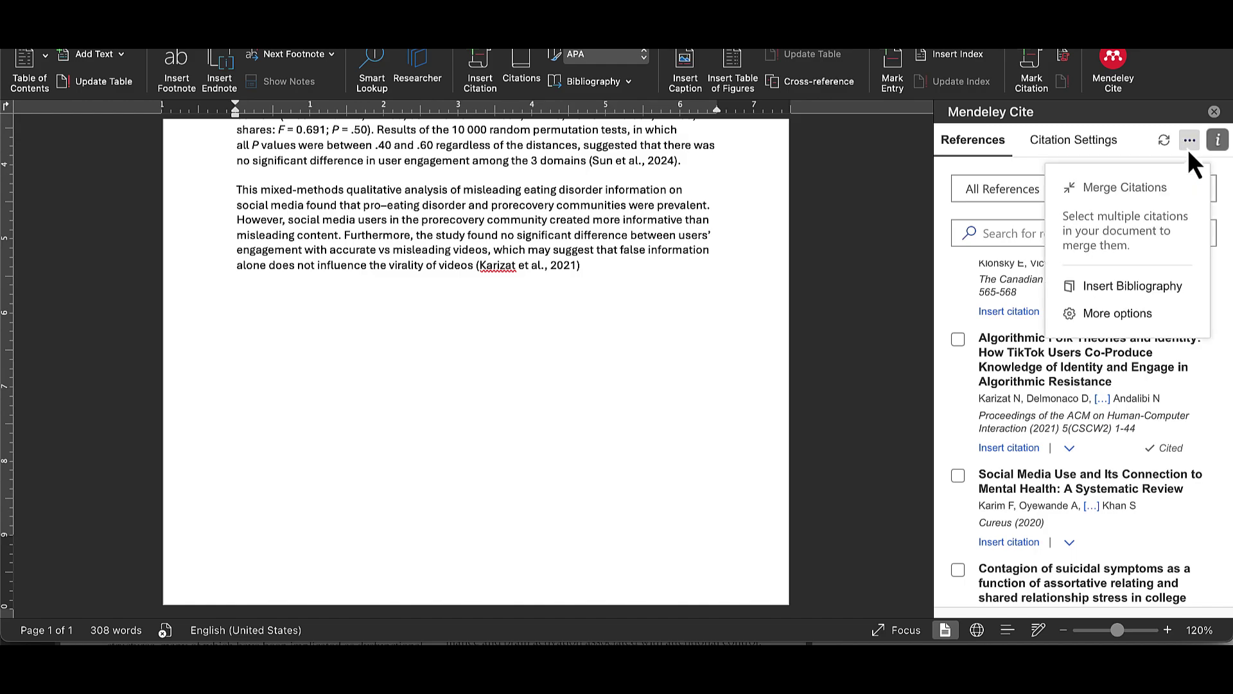
left_click(1136, 290)
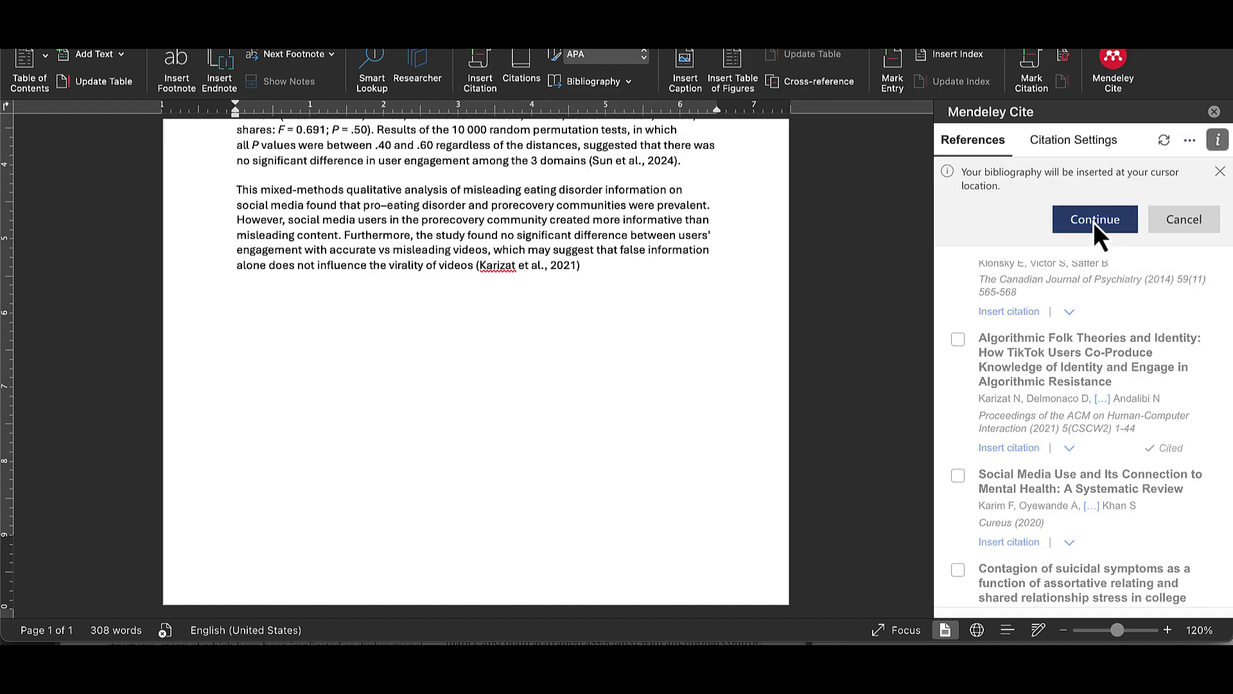
left_click(1093, 222)
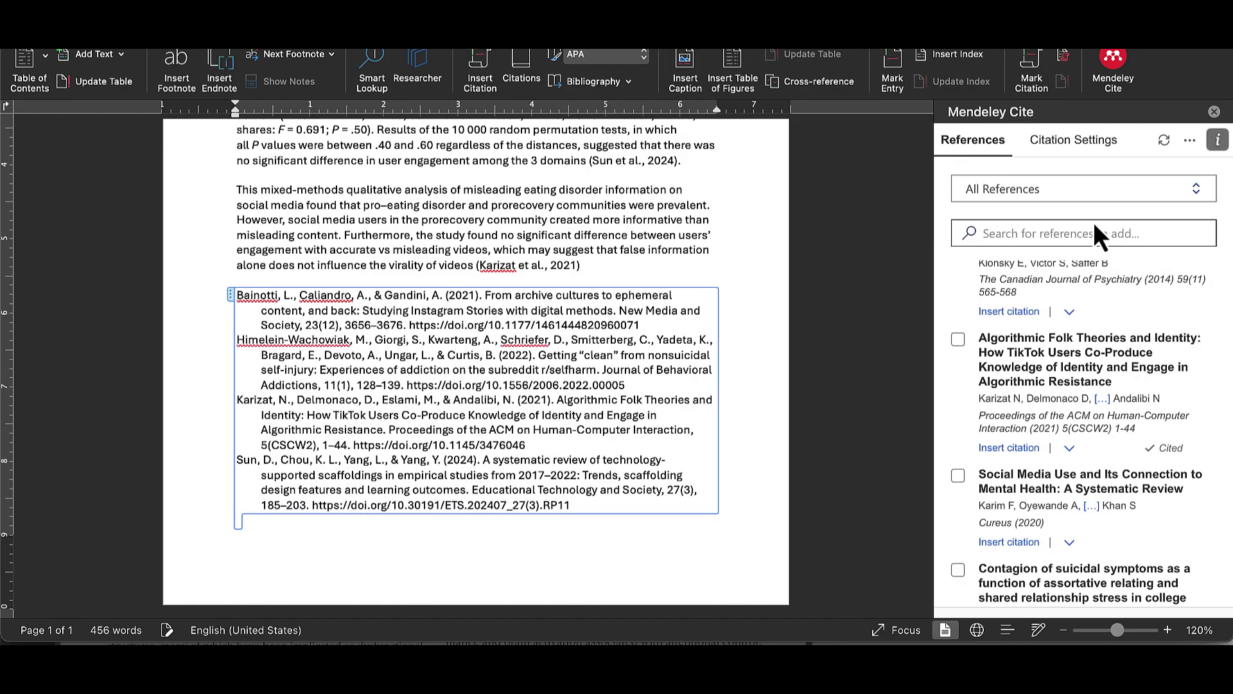